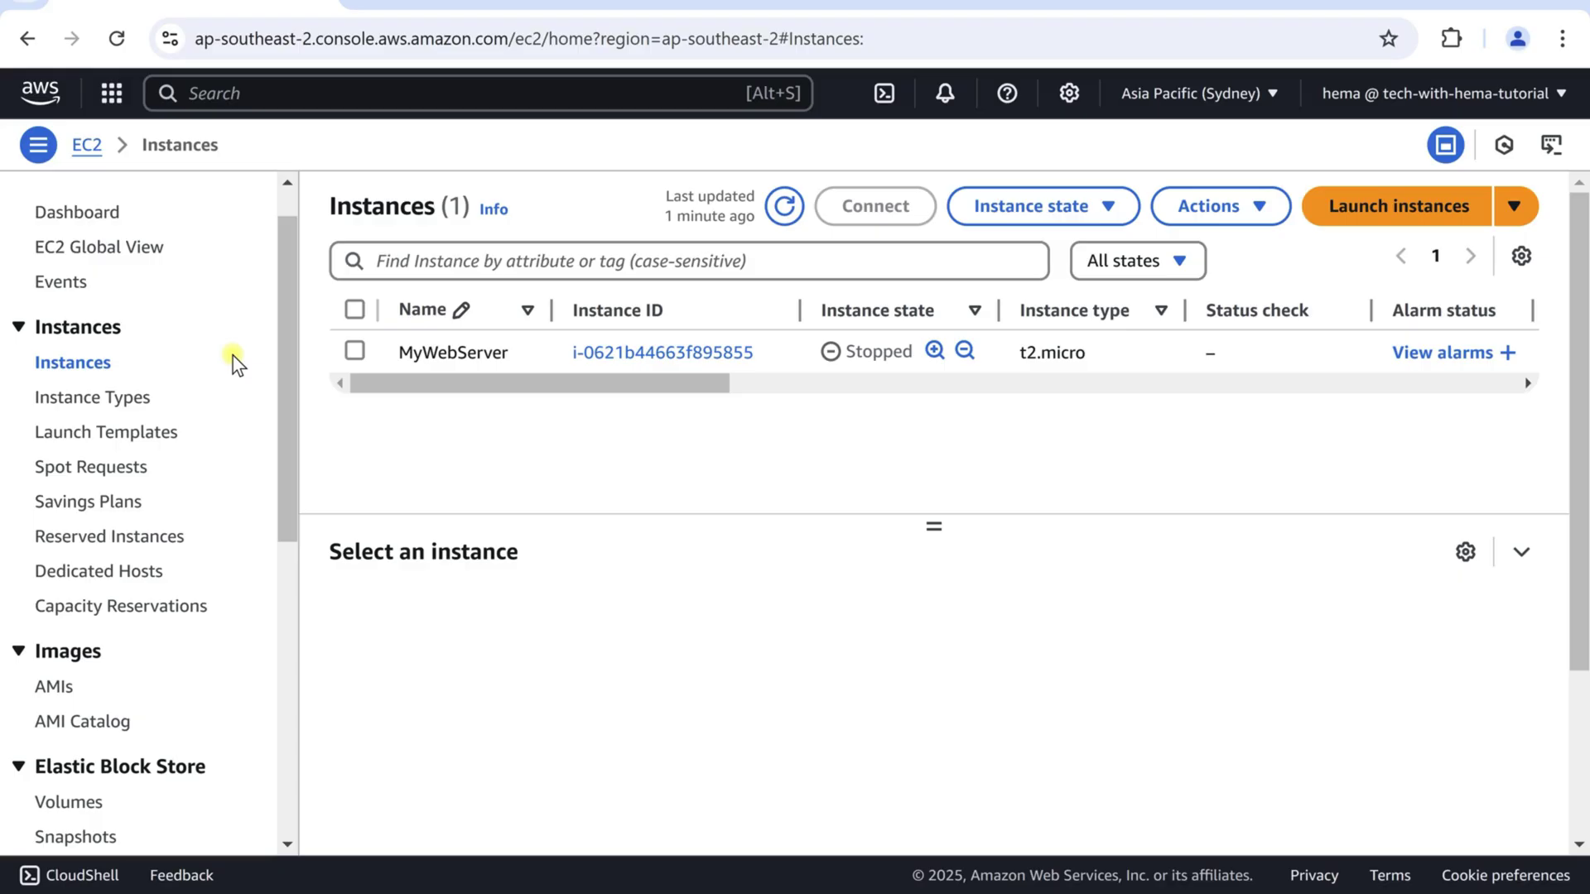
- Open the Reserved Instances purchase form and review its choices for platform, offering class, term and payment option
left_click(152, 545)
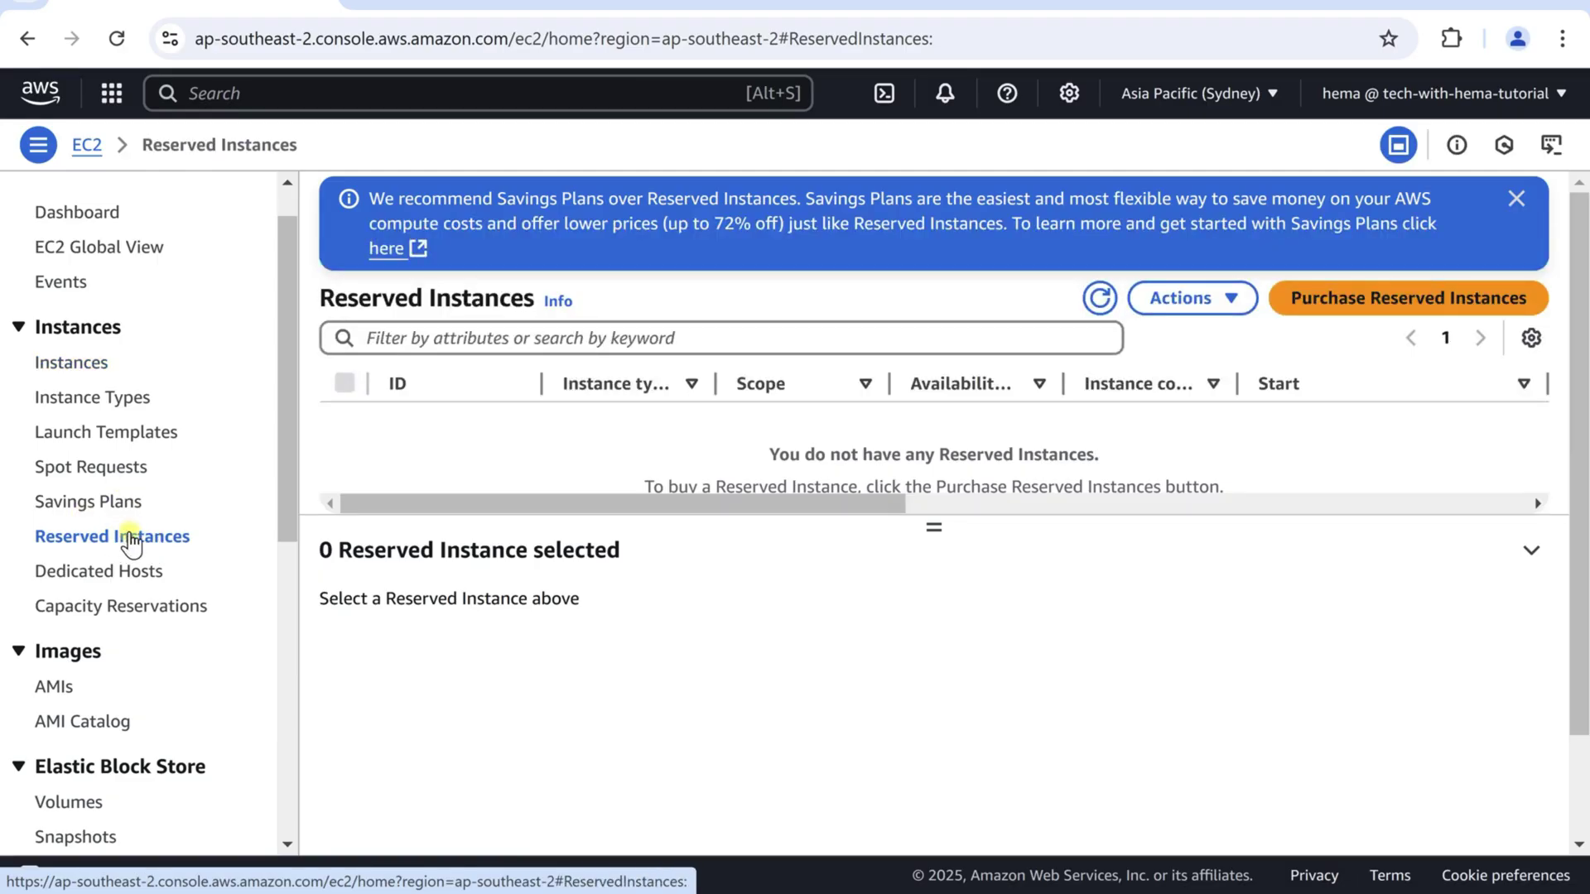
left_click(1358, 302)
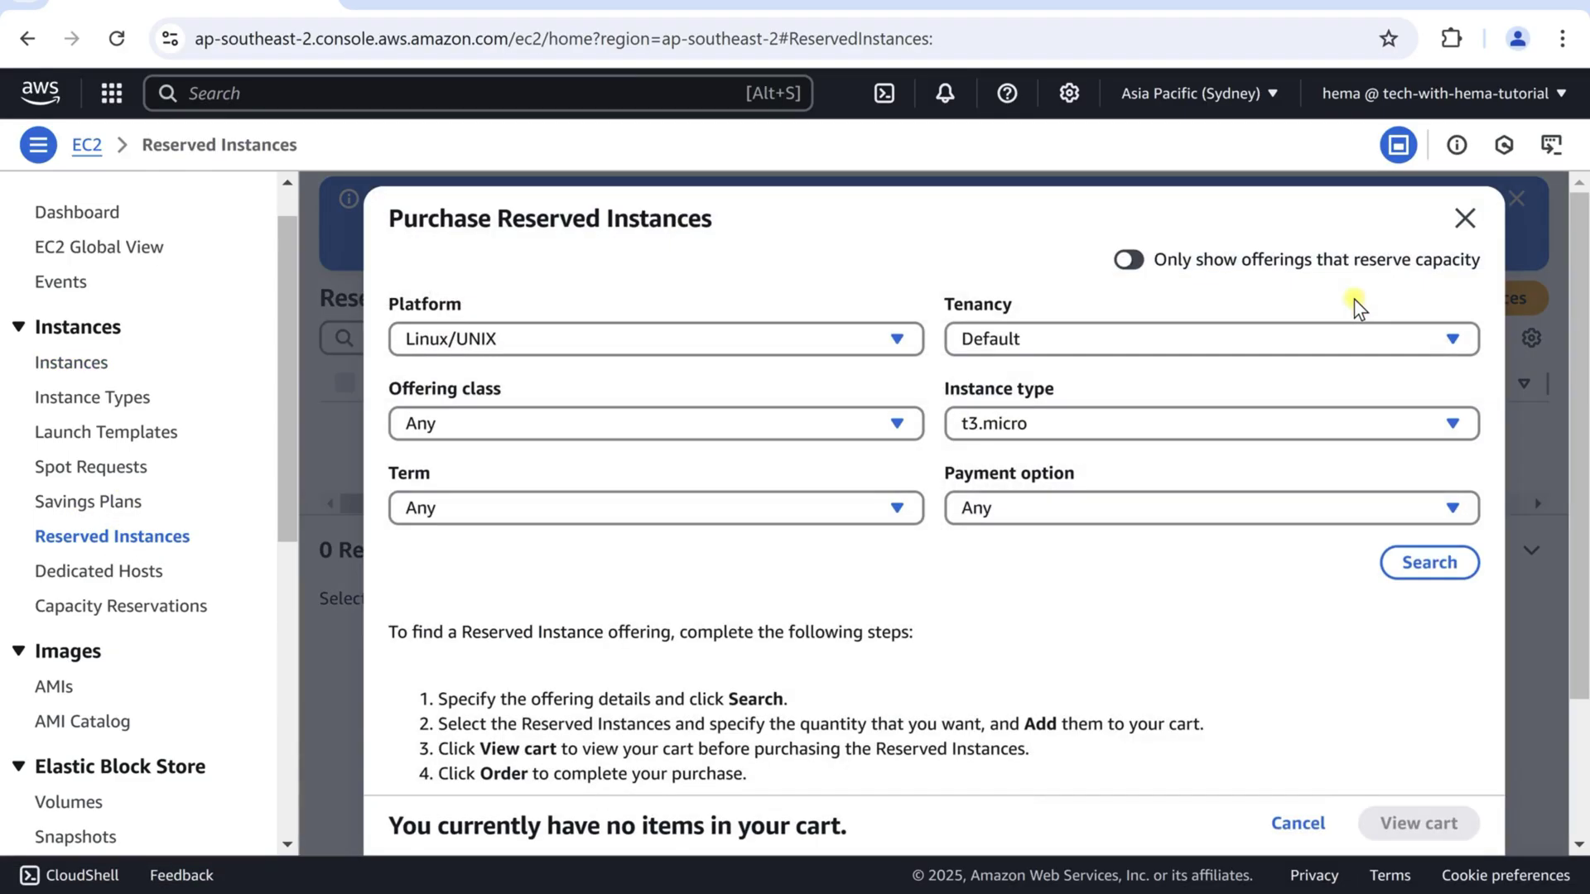
left_click(832, 343)
left_click(826, 344)
left_click(812, 415)
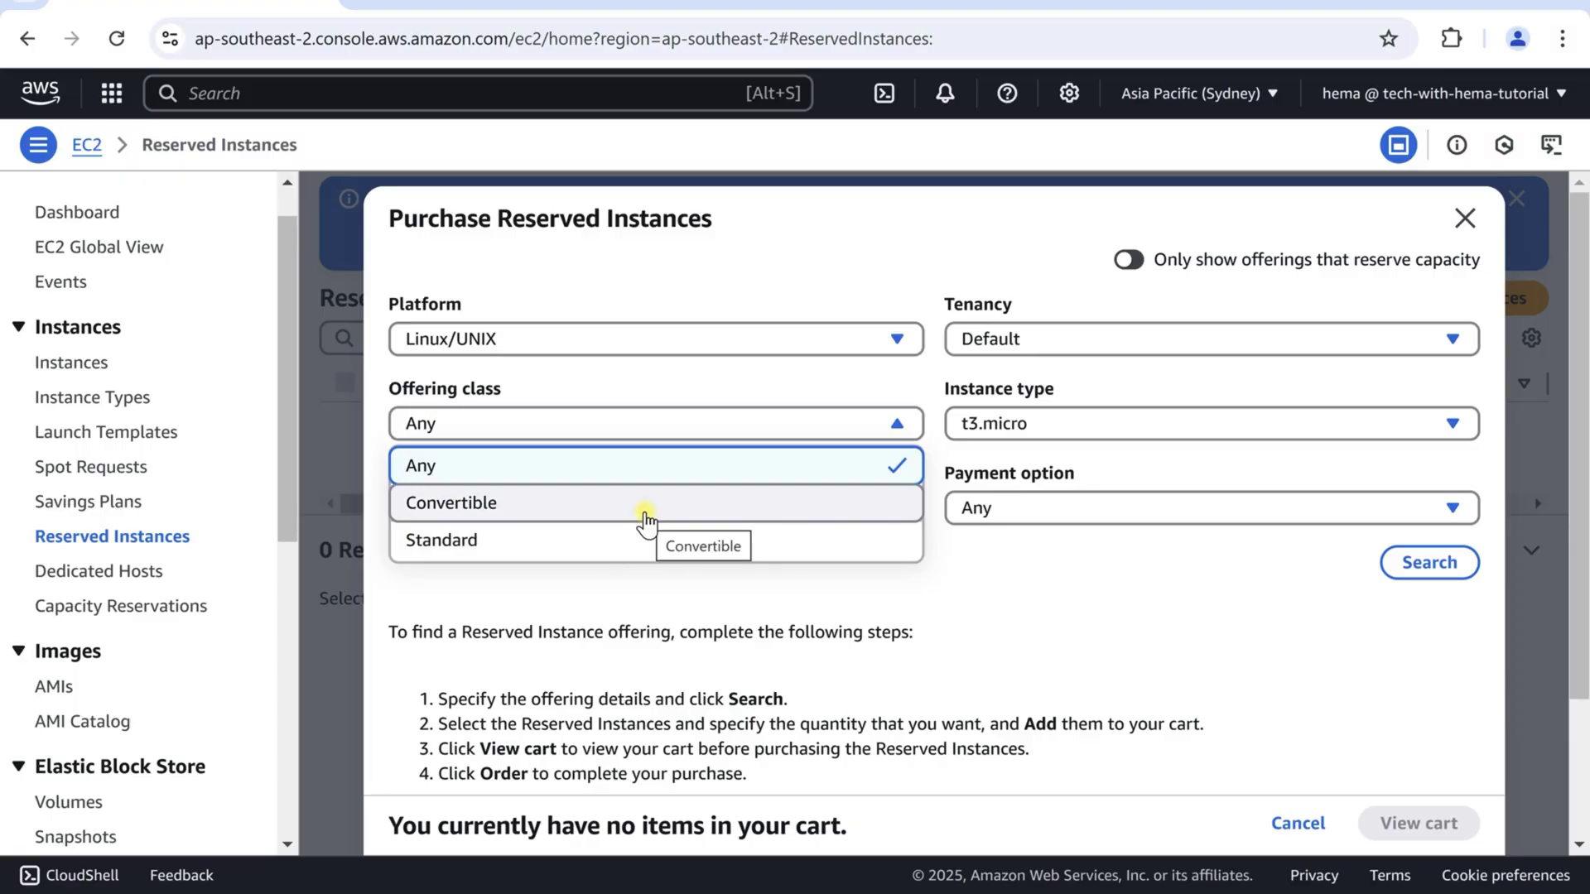
left_click(859, 610)
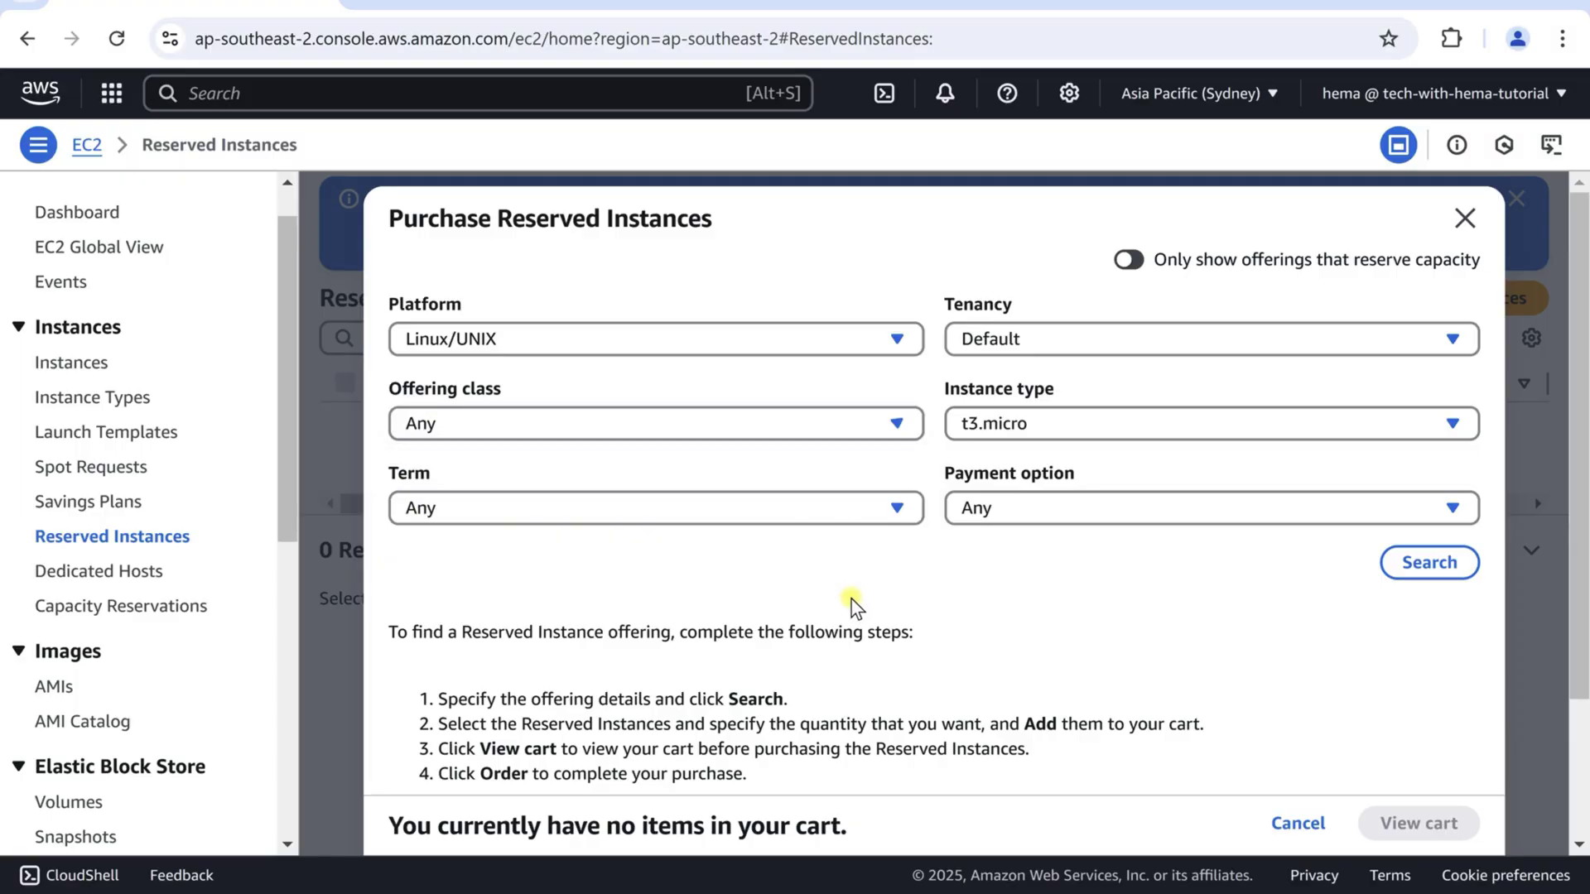
left_click(897, 508)
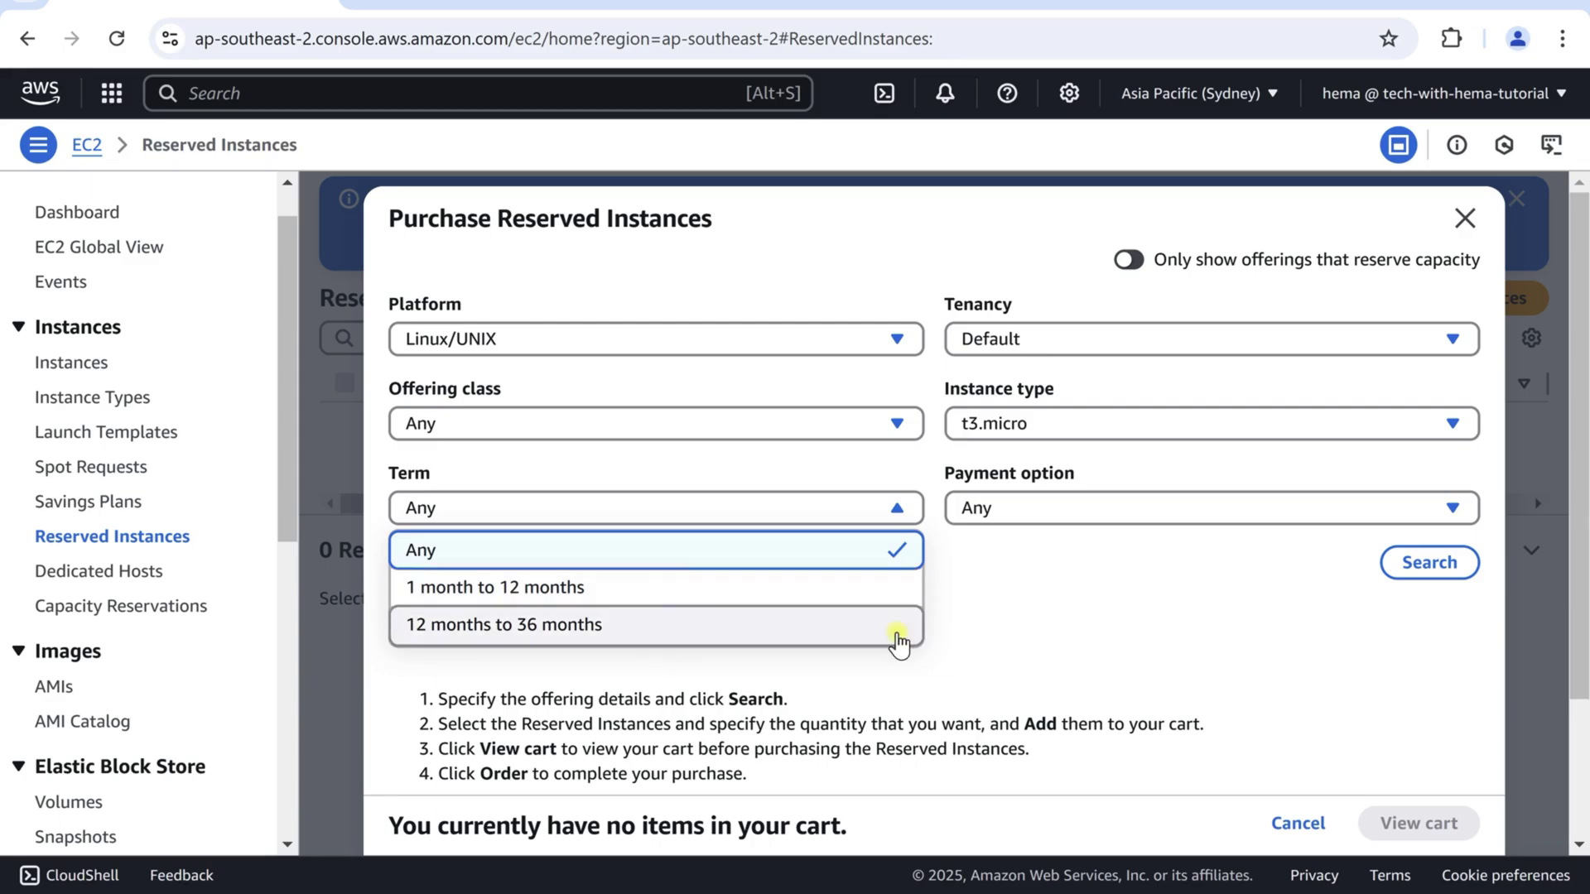
left_click(1036, 655)
left_click(1206, 508)
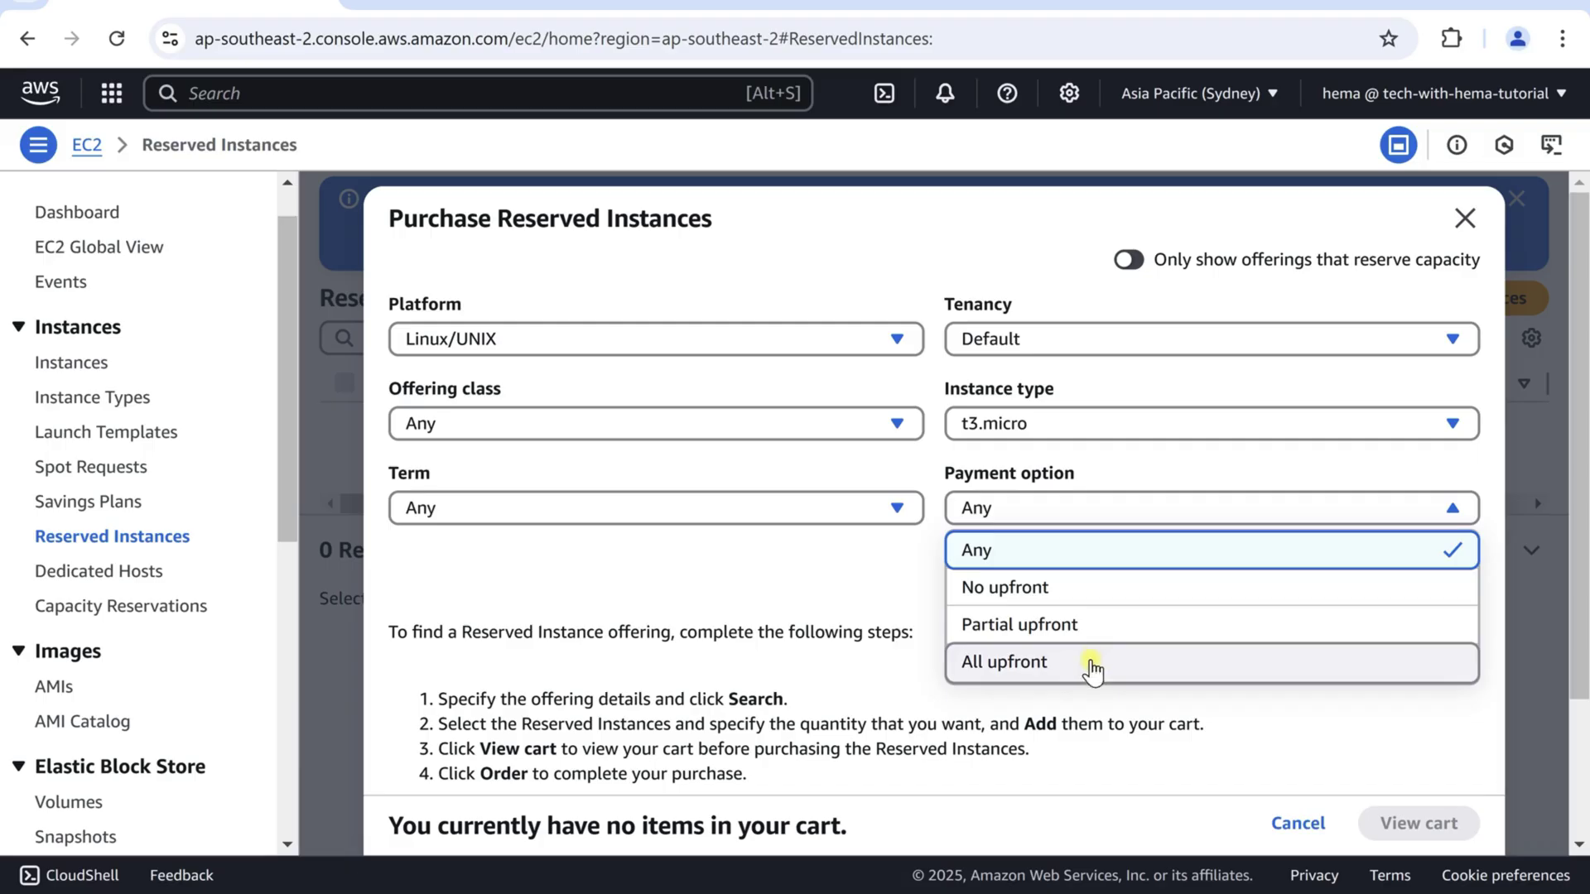
left_click(724, 560)
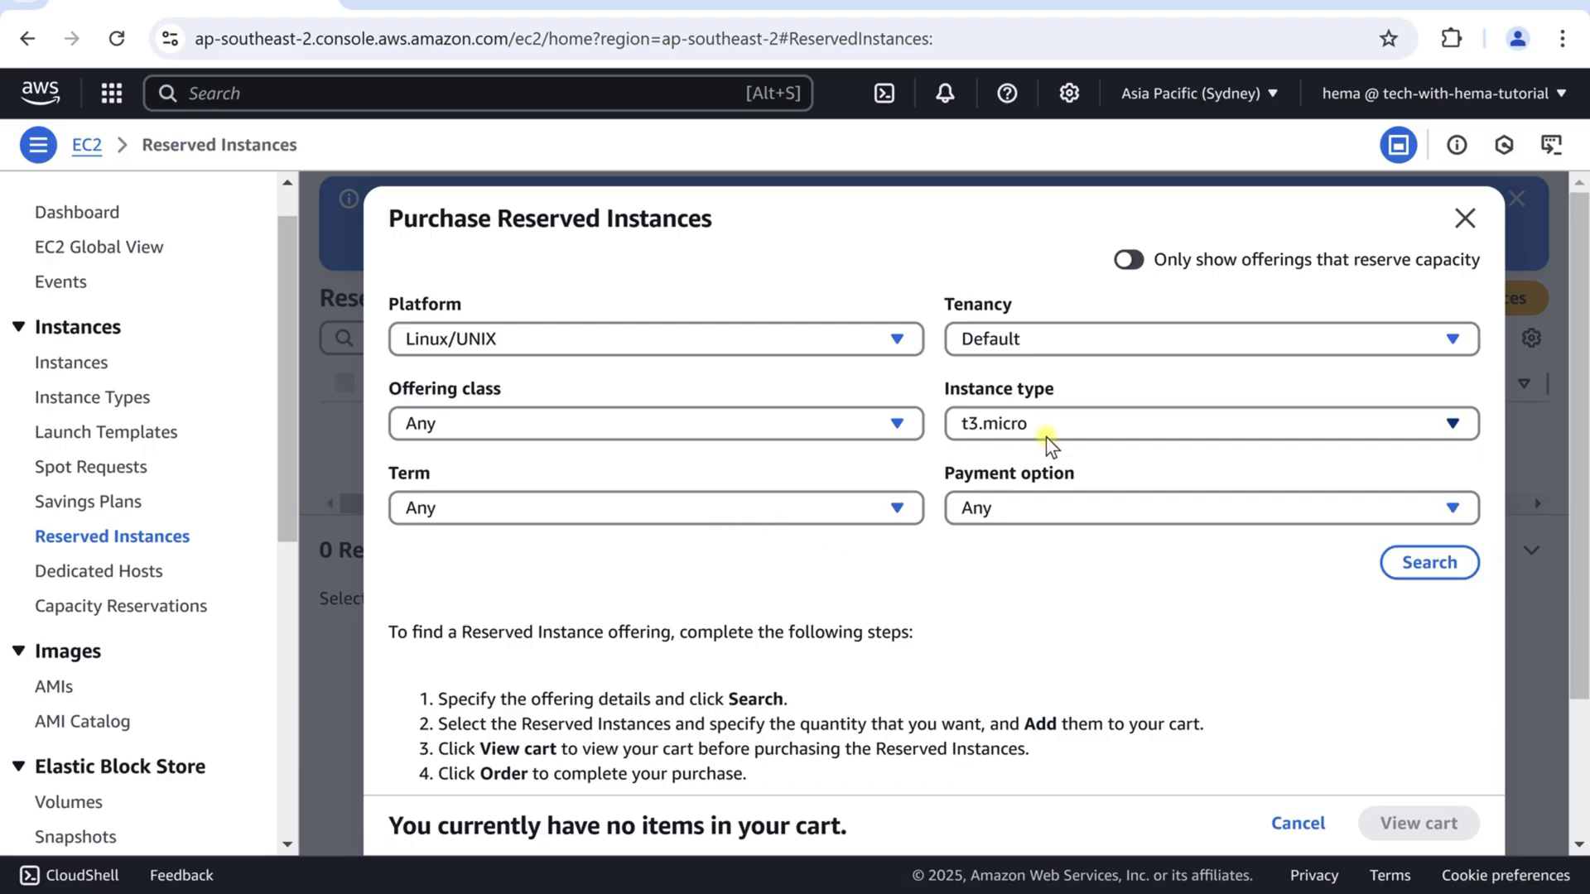
- Set the instance type to c3.xlarge and search for matching Reserved Instance offerings
left_click(1178, 423)
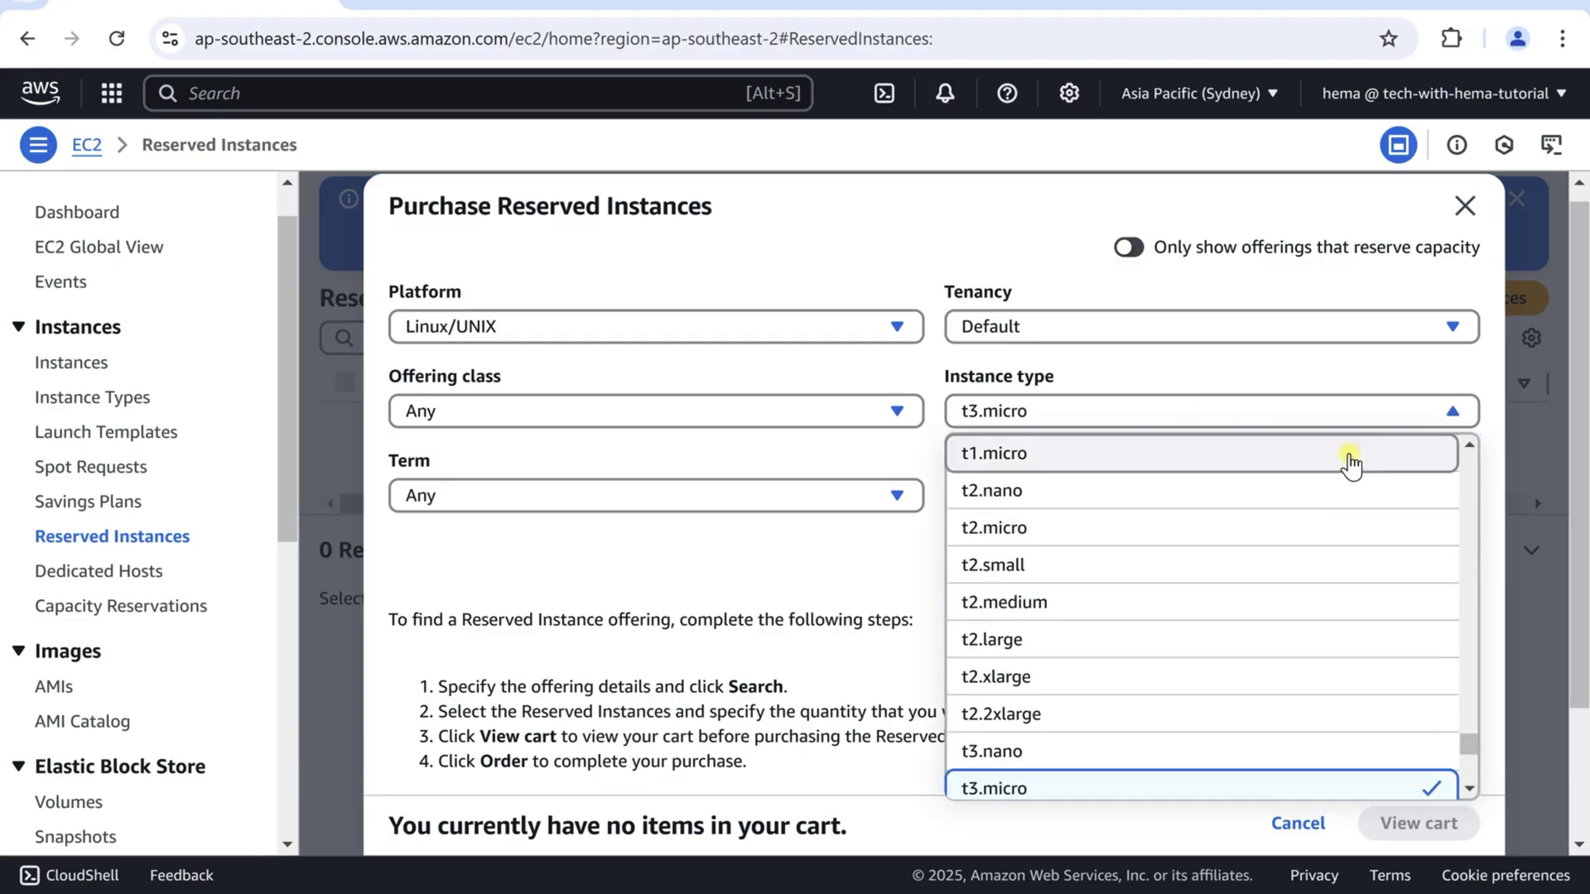
scroll(1280, 553, "up", 5)
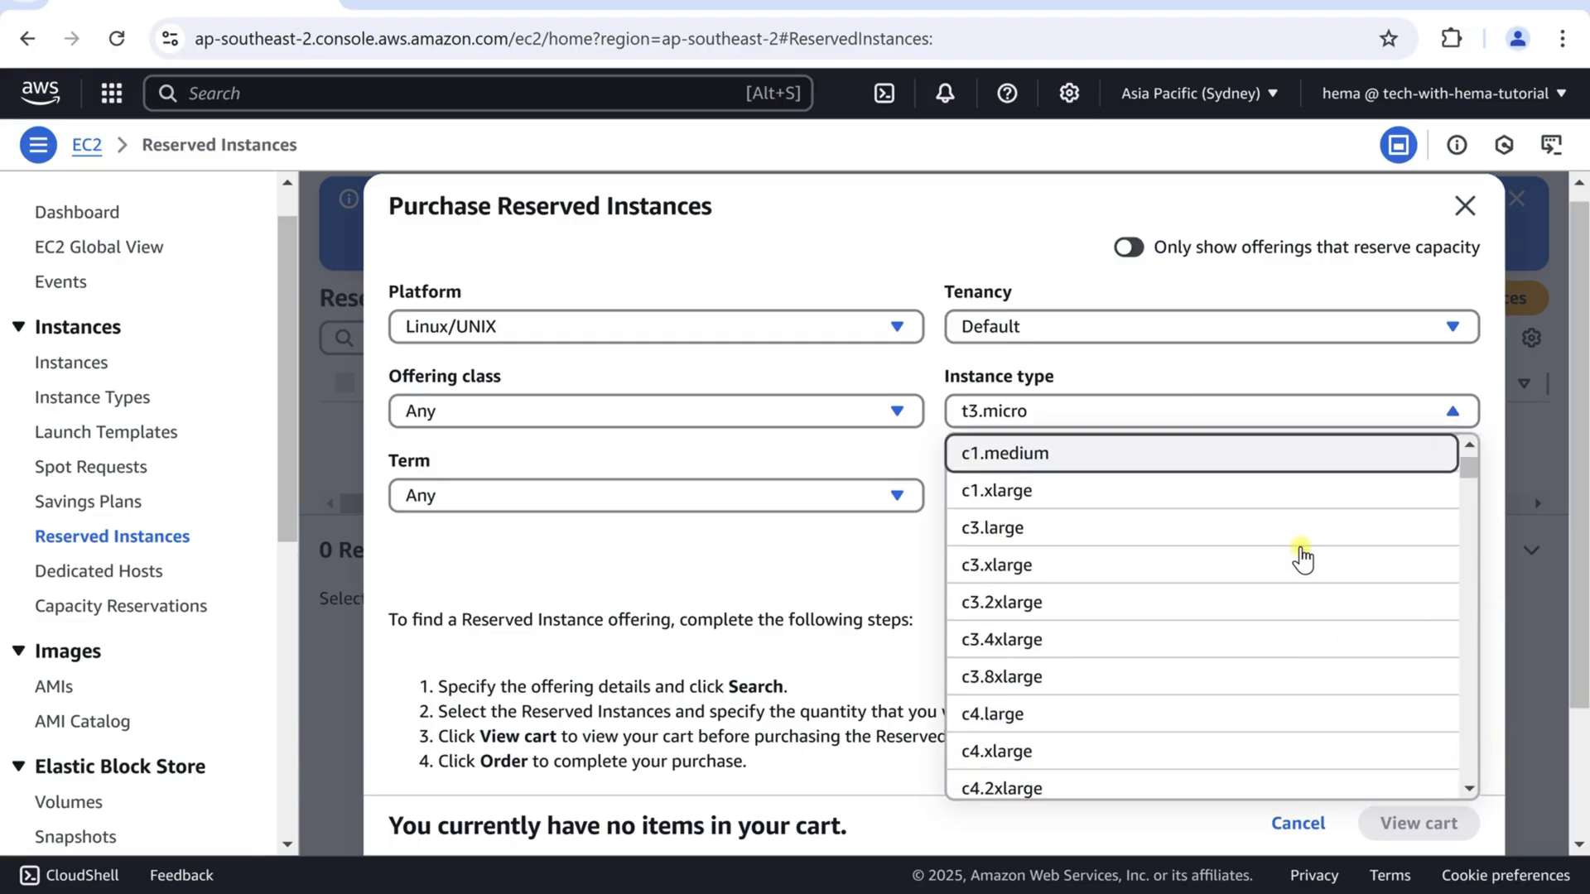
left_click(1136, 563)
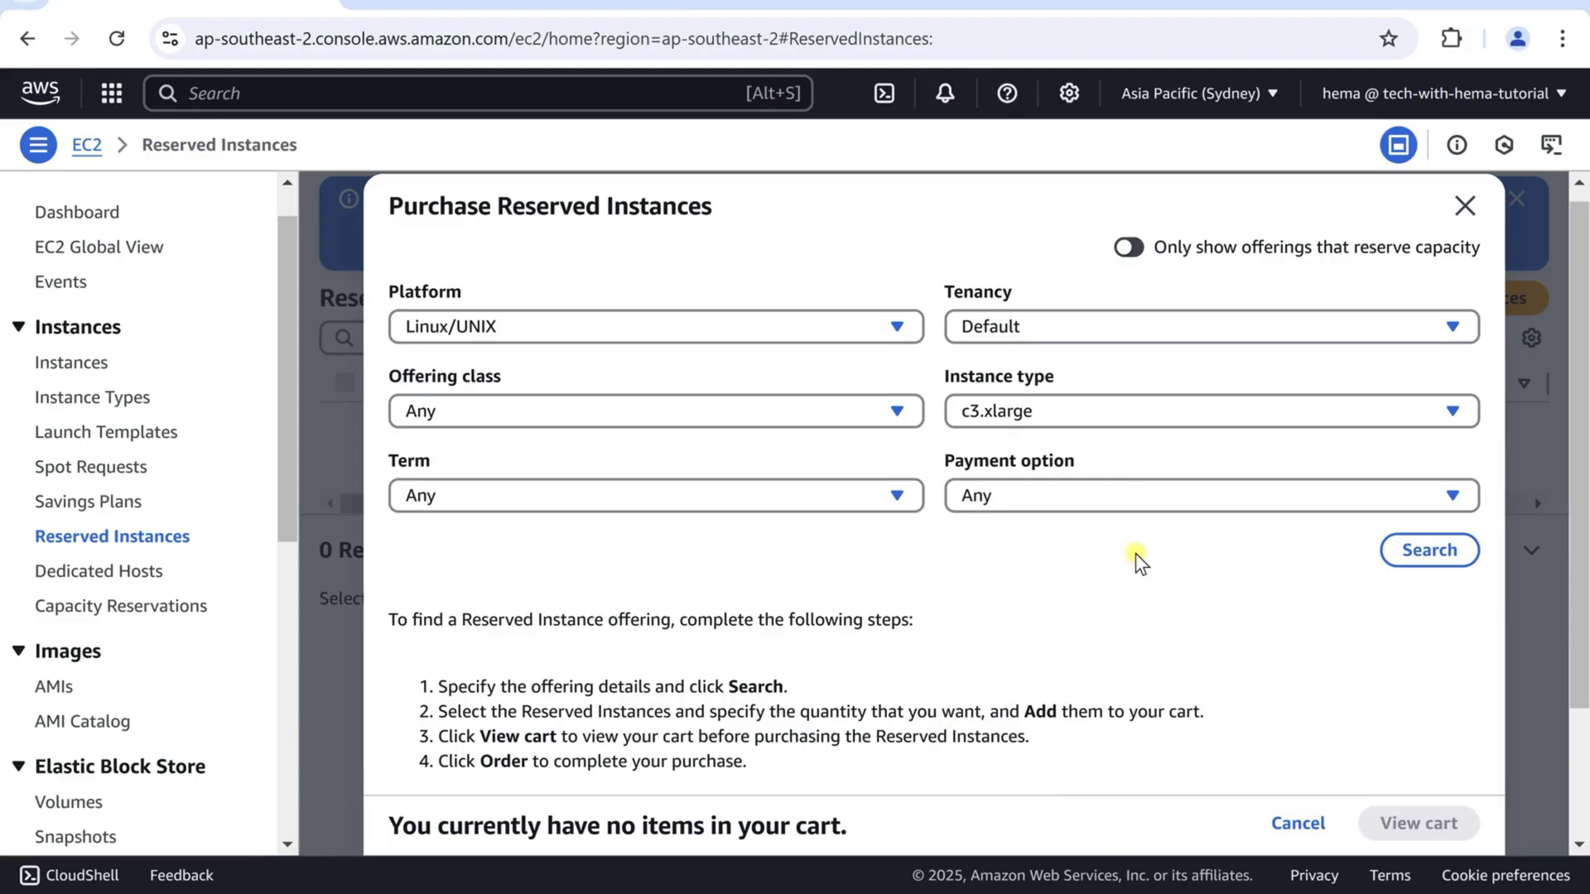
left_click(1396, 550)
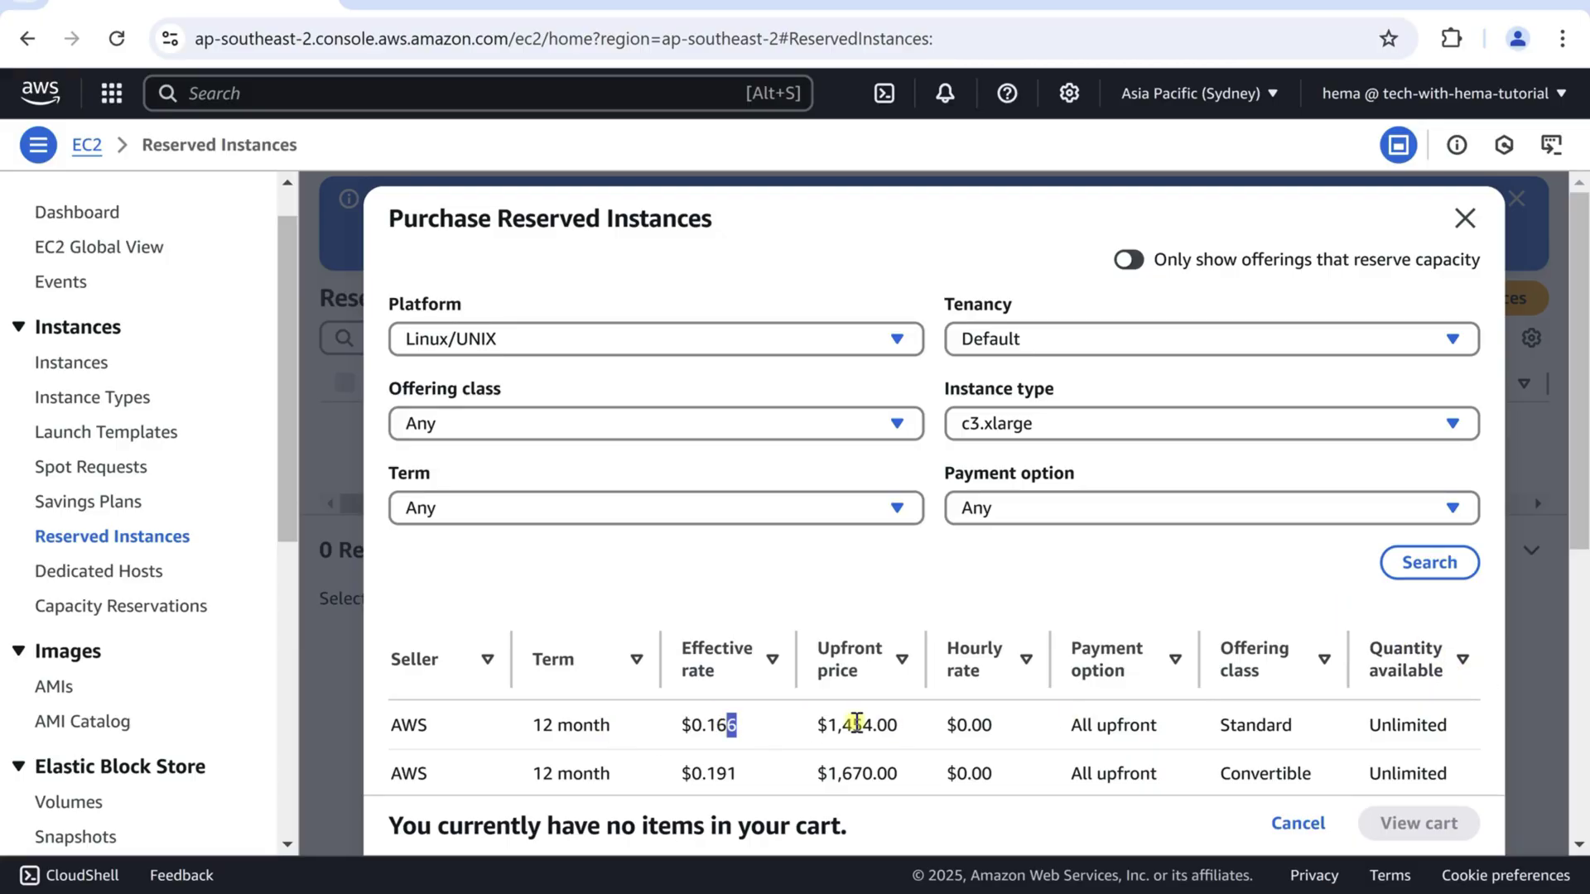
- Examine the upfront price, available quantity and desired quantity of the first listed 12-month Standard offering
left_click_drag(827, 726, 897, 724)
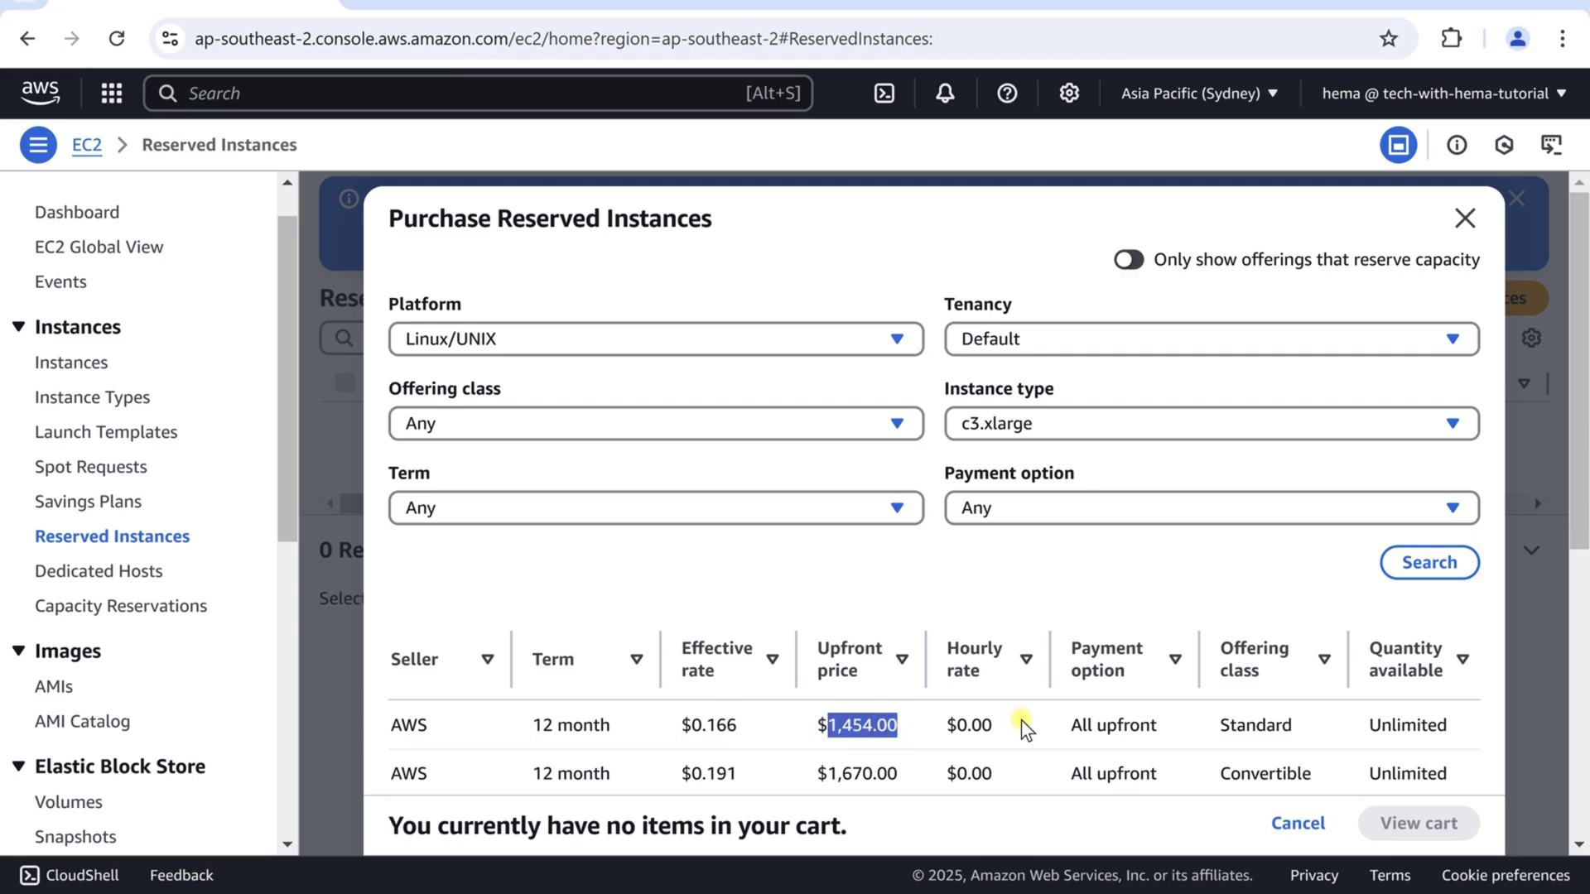
left_click(1379, 733)
left_click_drag(1379, 733, 1448, 731)
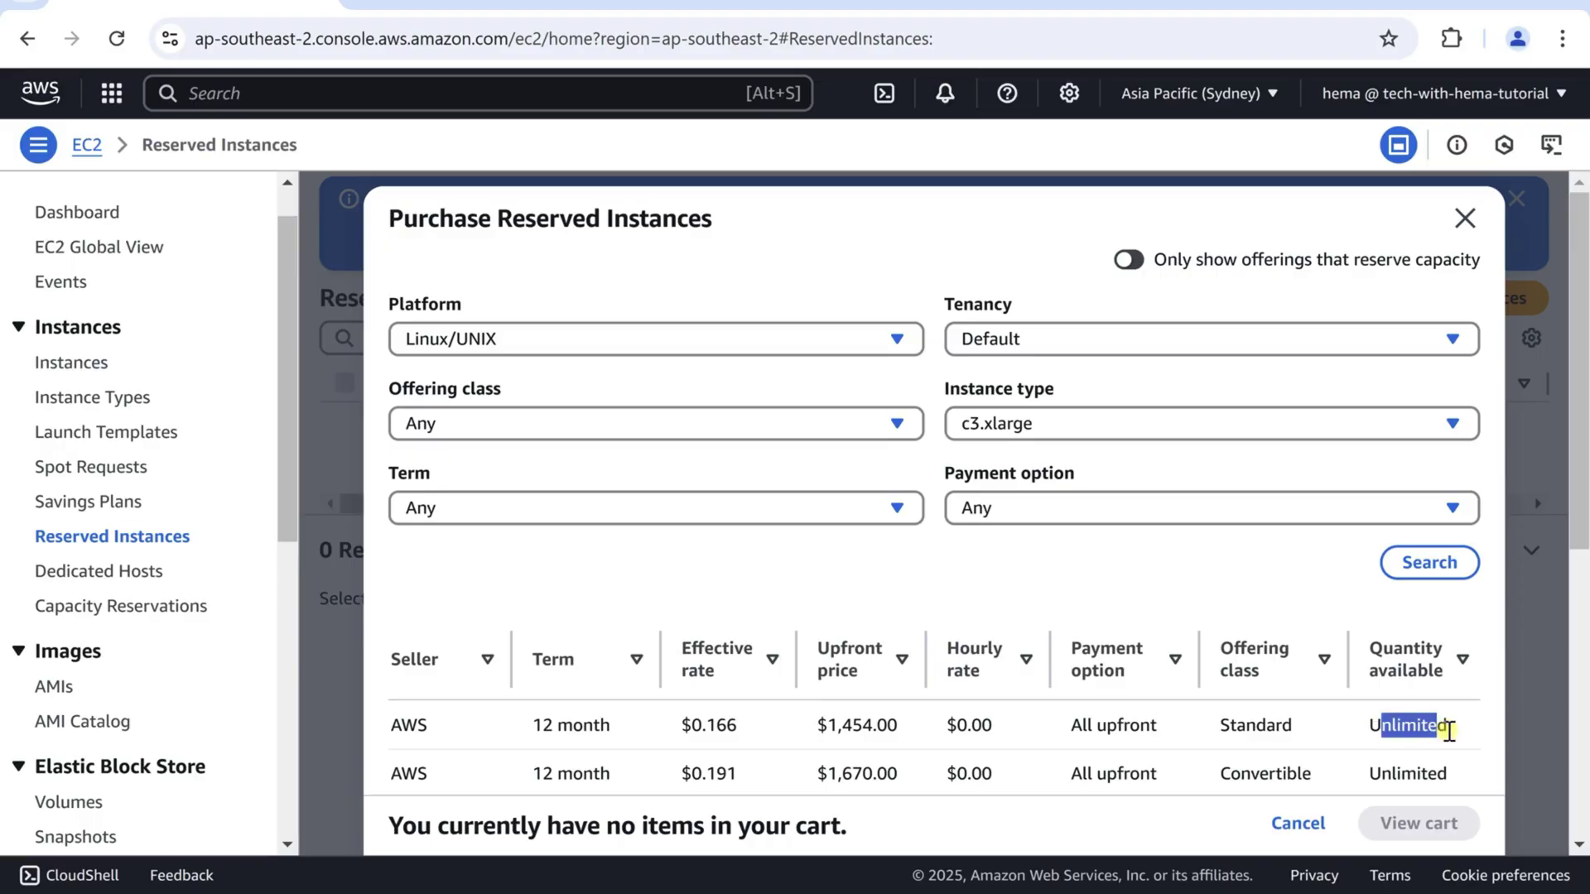
left_click(1272, 775)
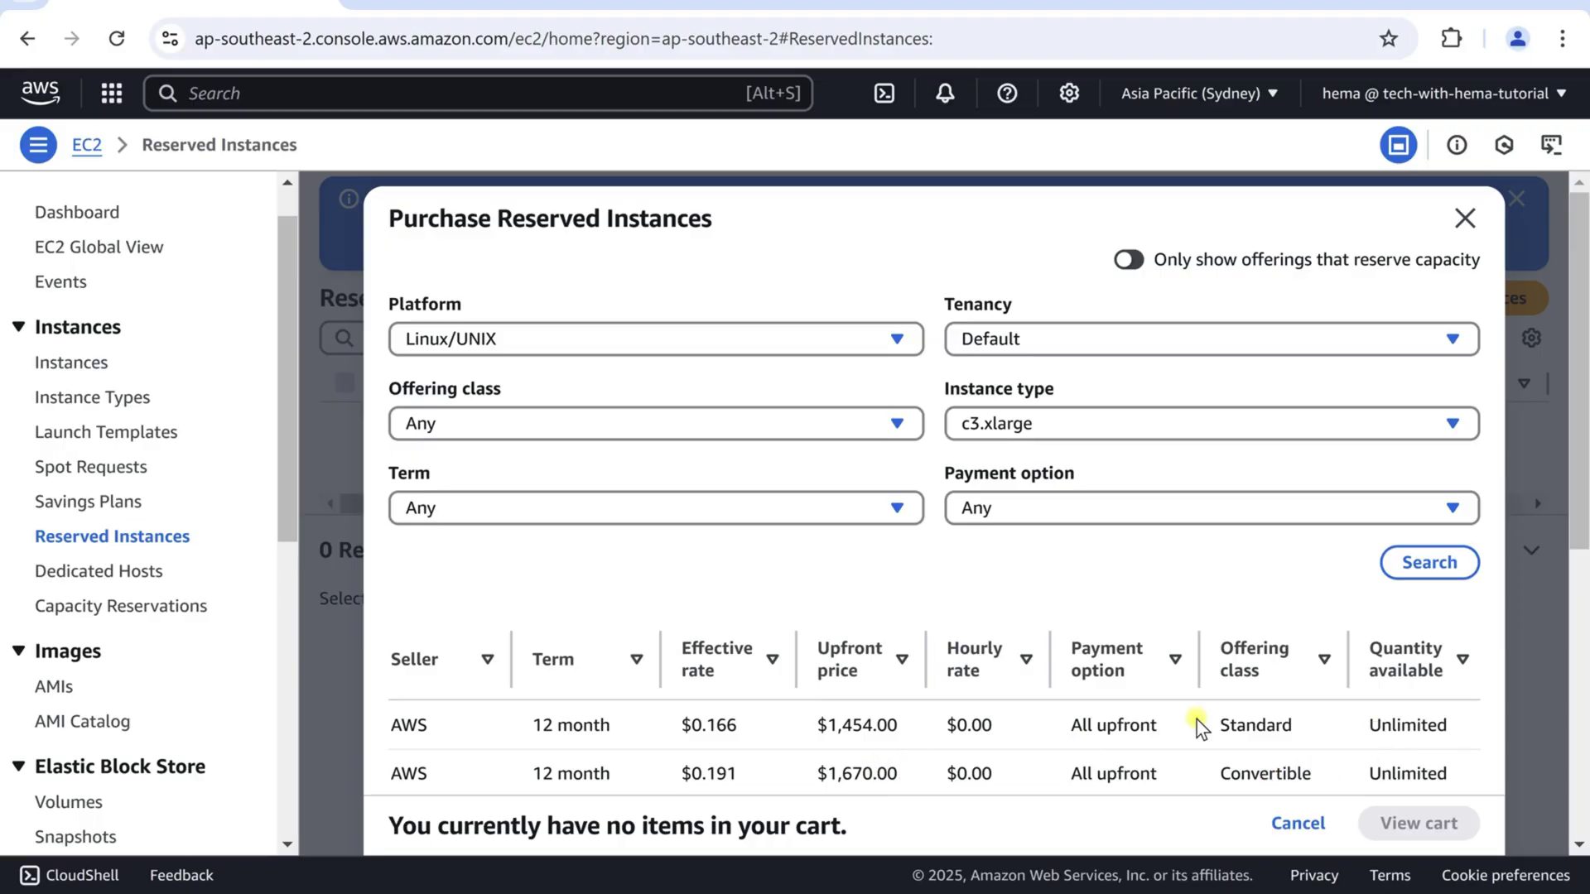
left_click_drag(1391, 727, 1437, 733)
right_click(1025, 737)
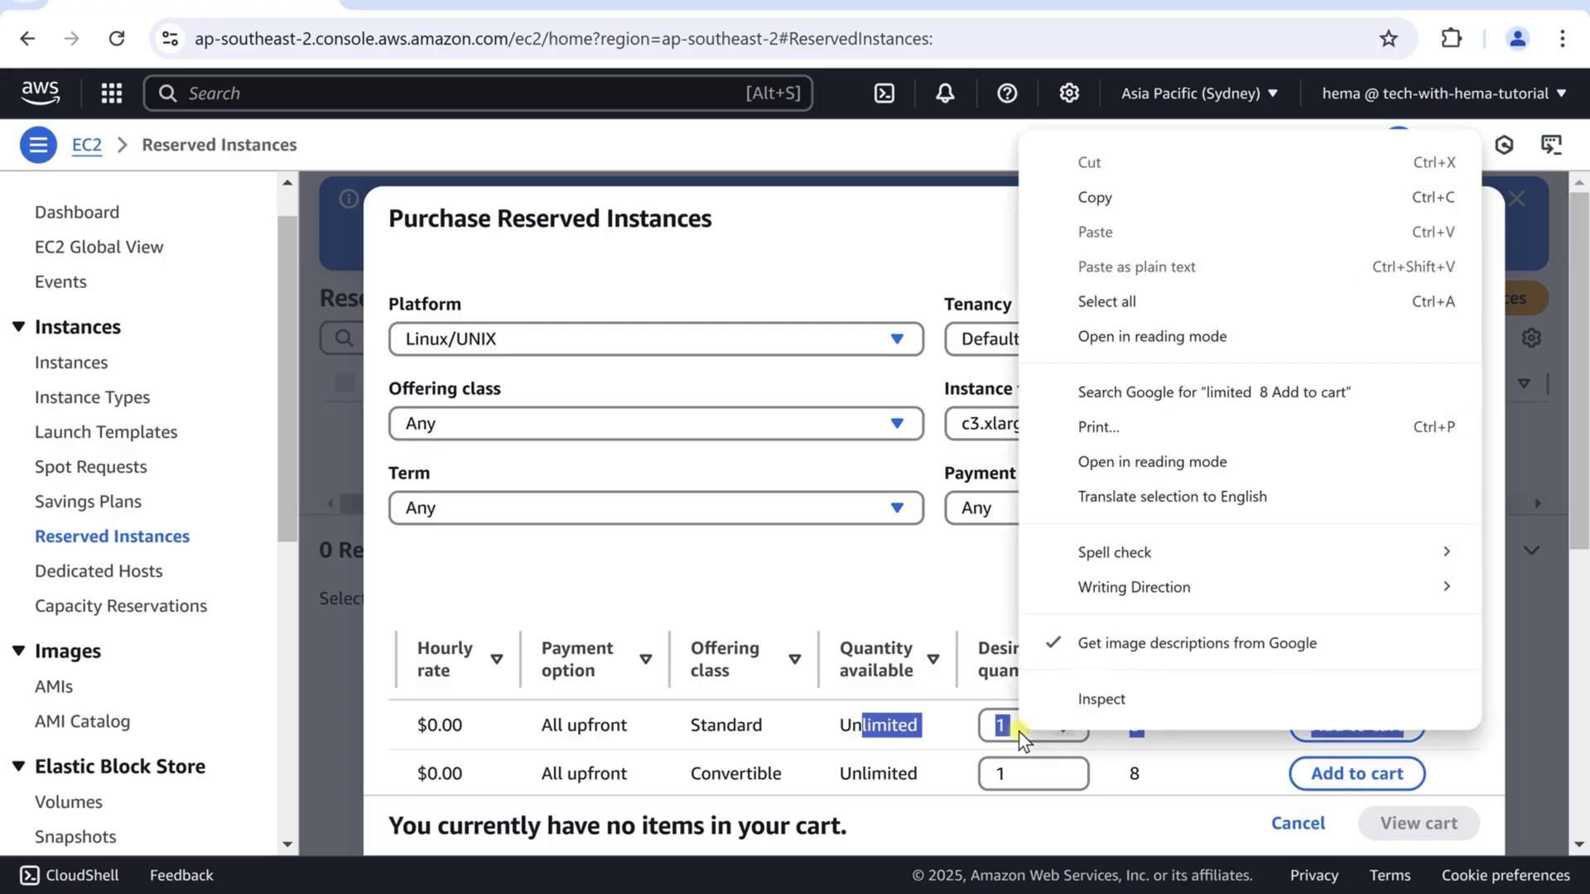
left_click(960, 723)
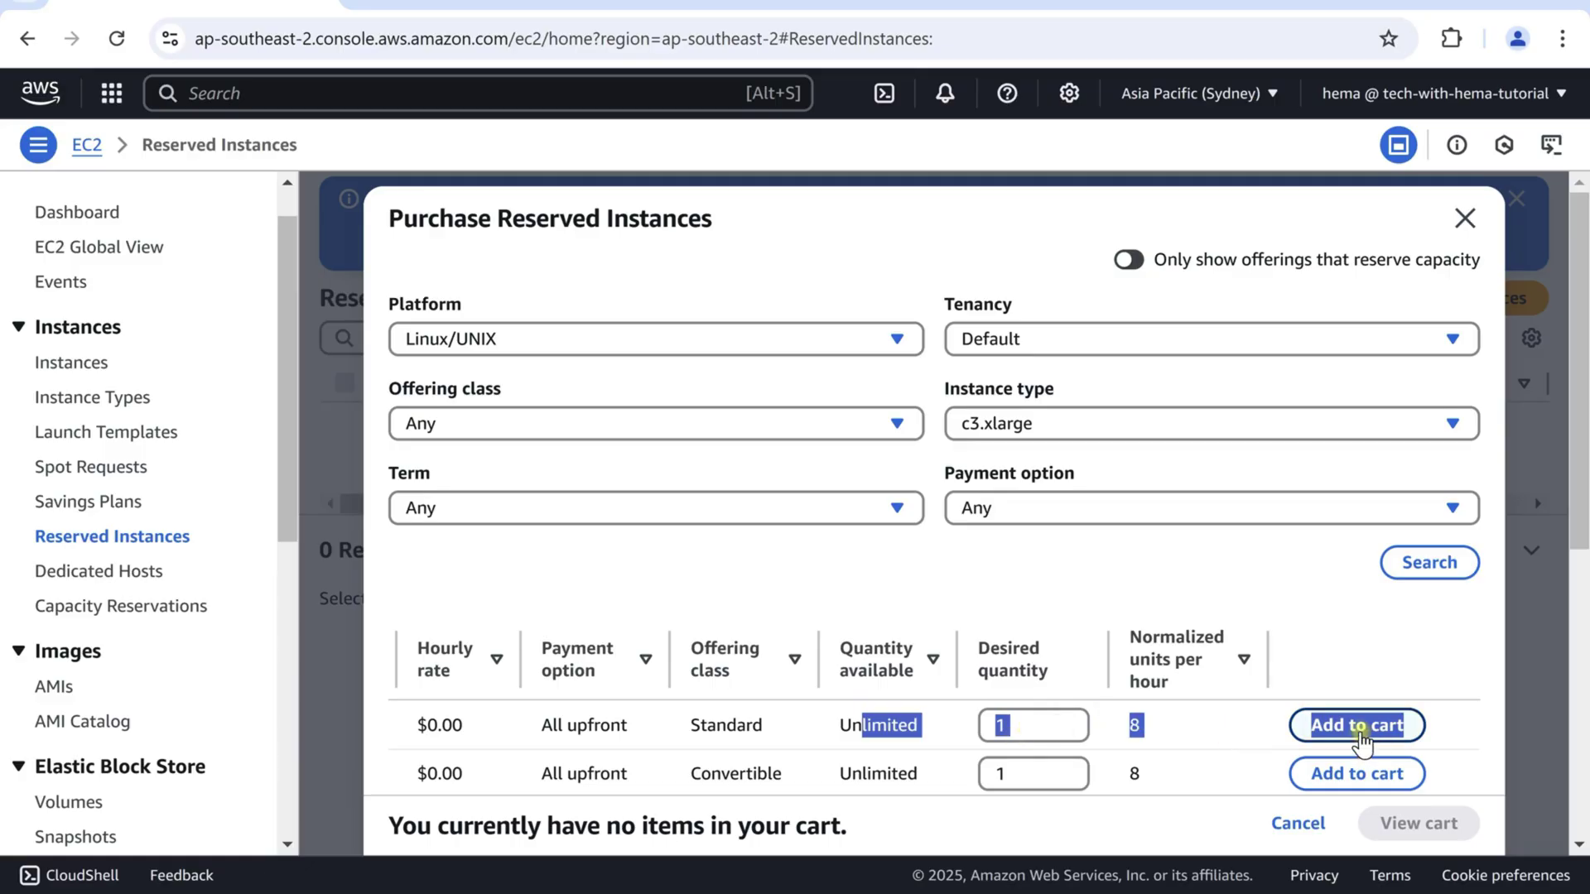
left_click(1467, 726)
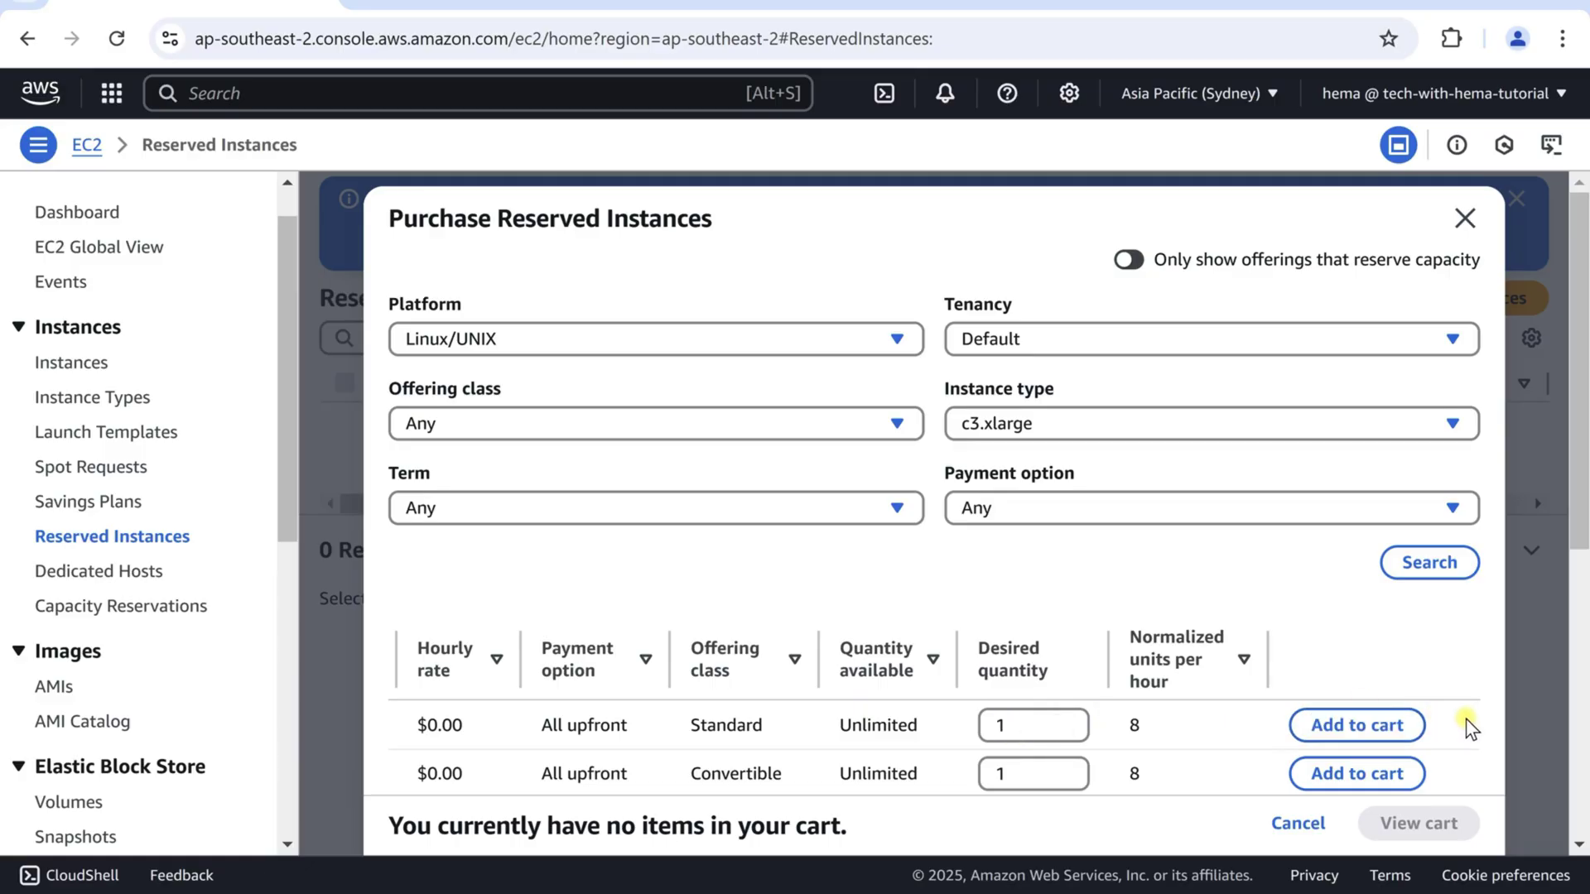
- Add one 12-month Standard, All upfront offering to the cart and cancel the Reserved Instance purchase
left_click(1363, 744)
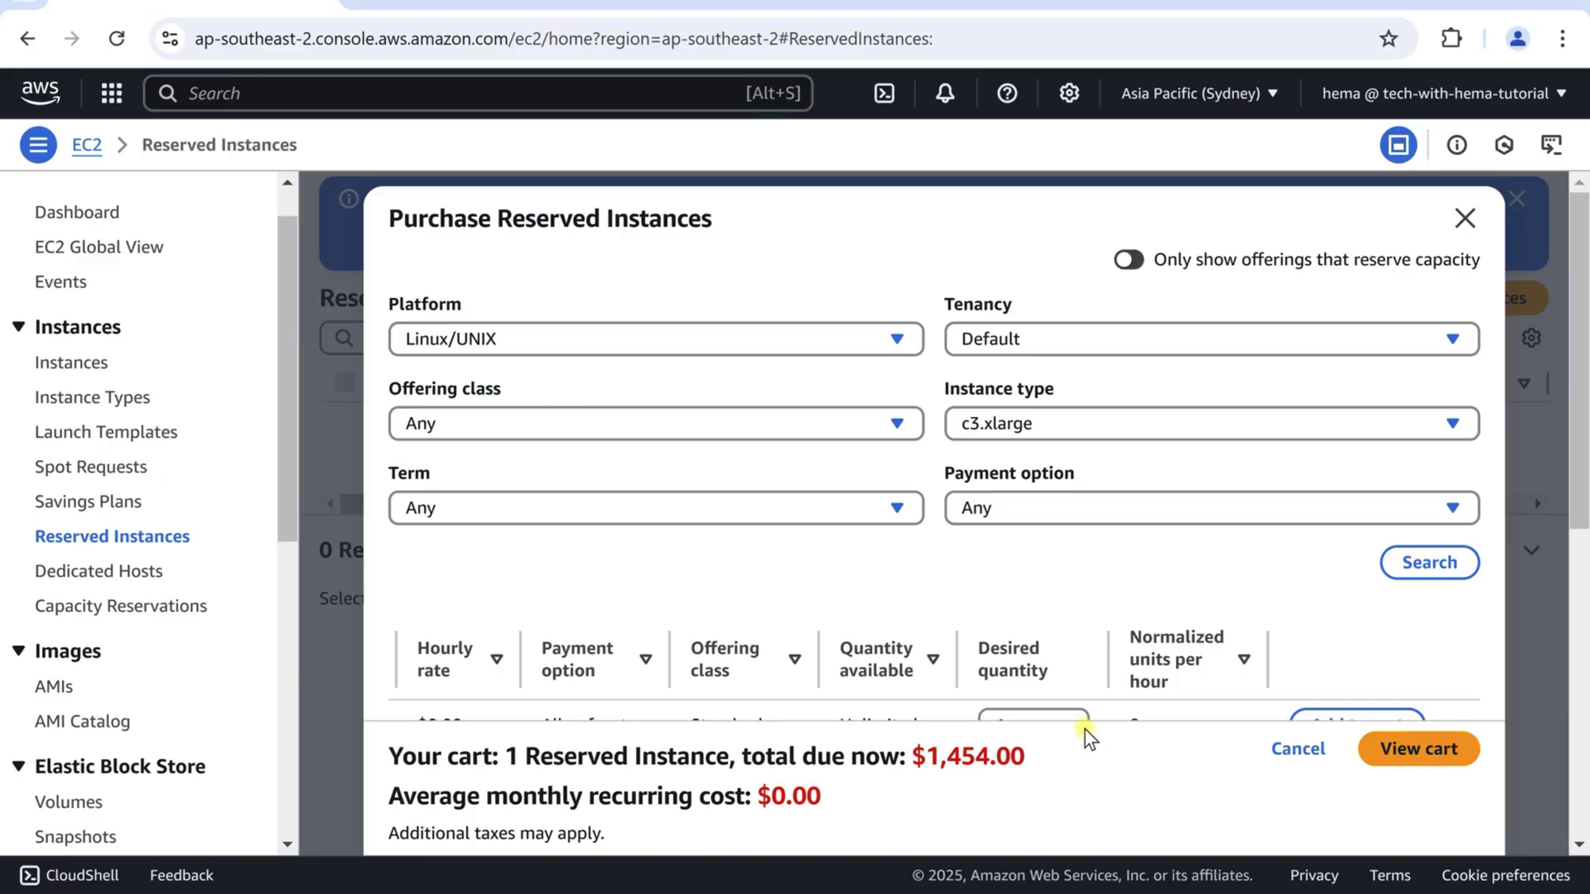
left_click(1294, 751)
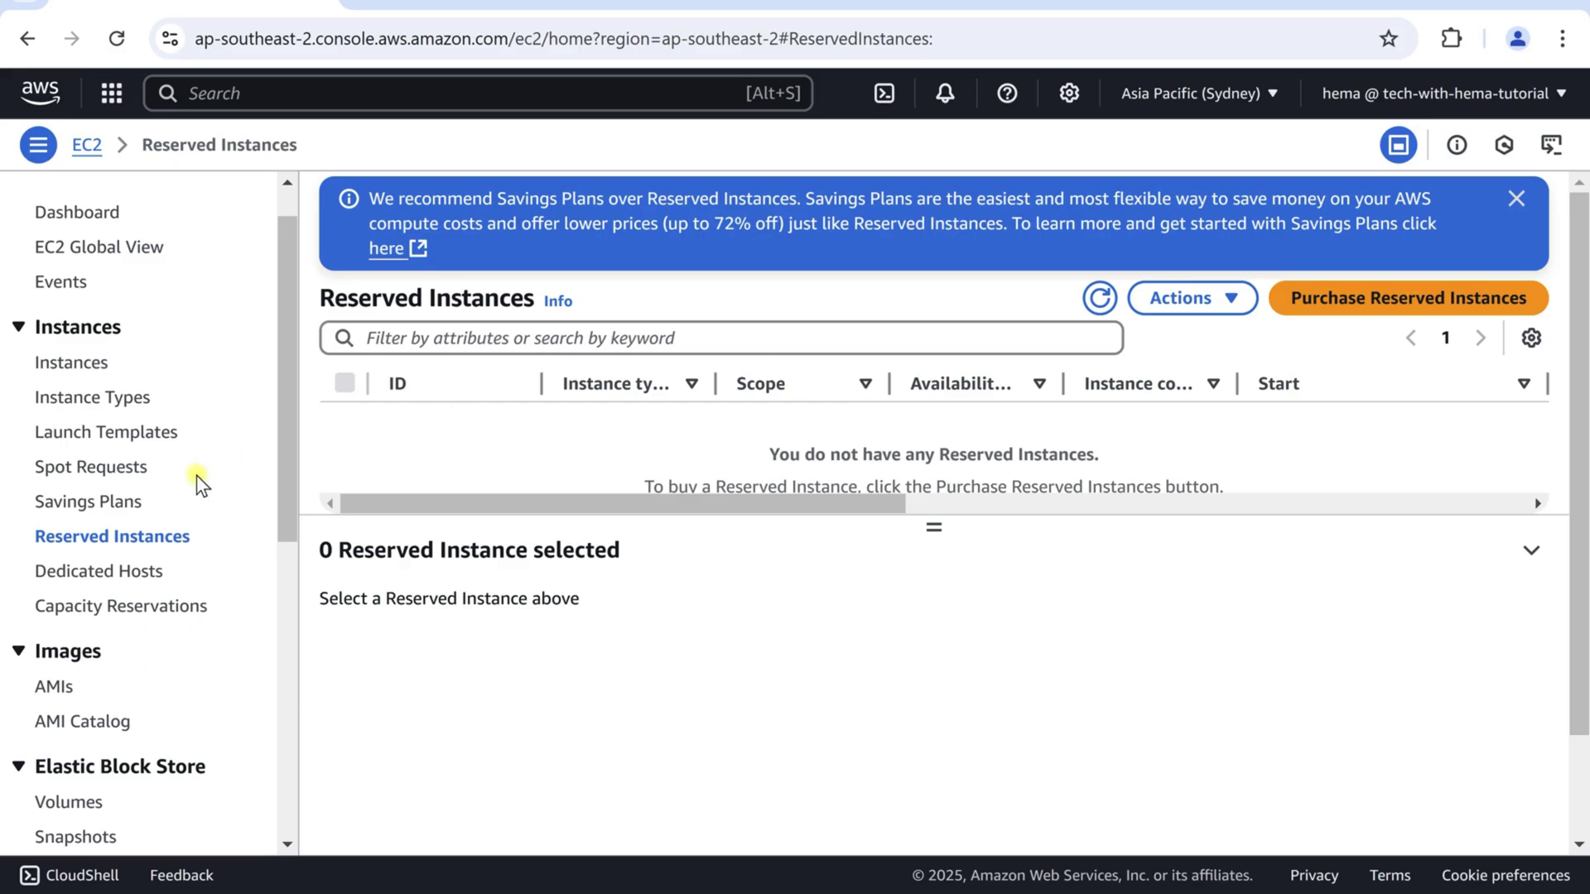
- Go to the EC2 Savings Plans page and open the Purchase Savings Plans form
left_click(125, 504)
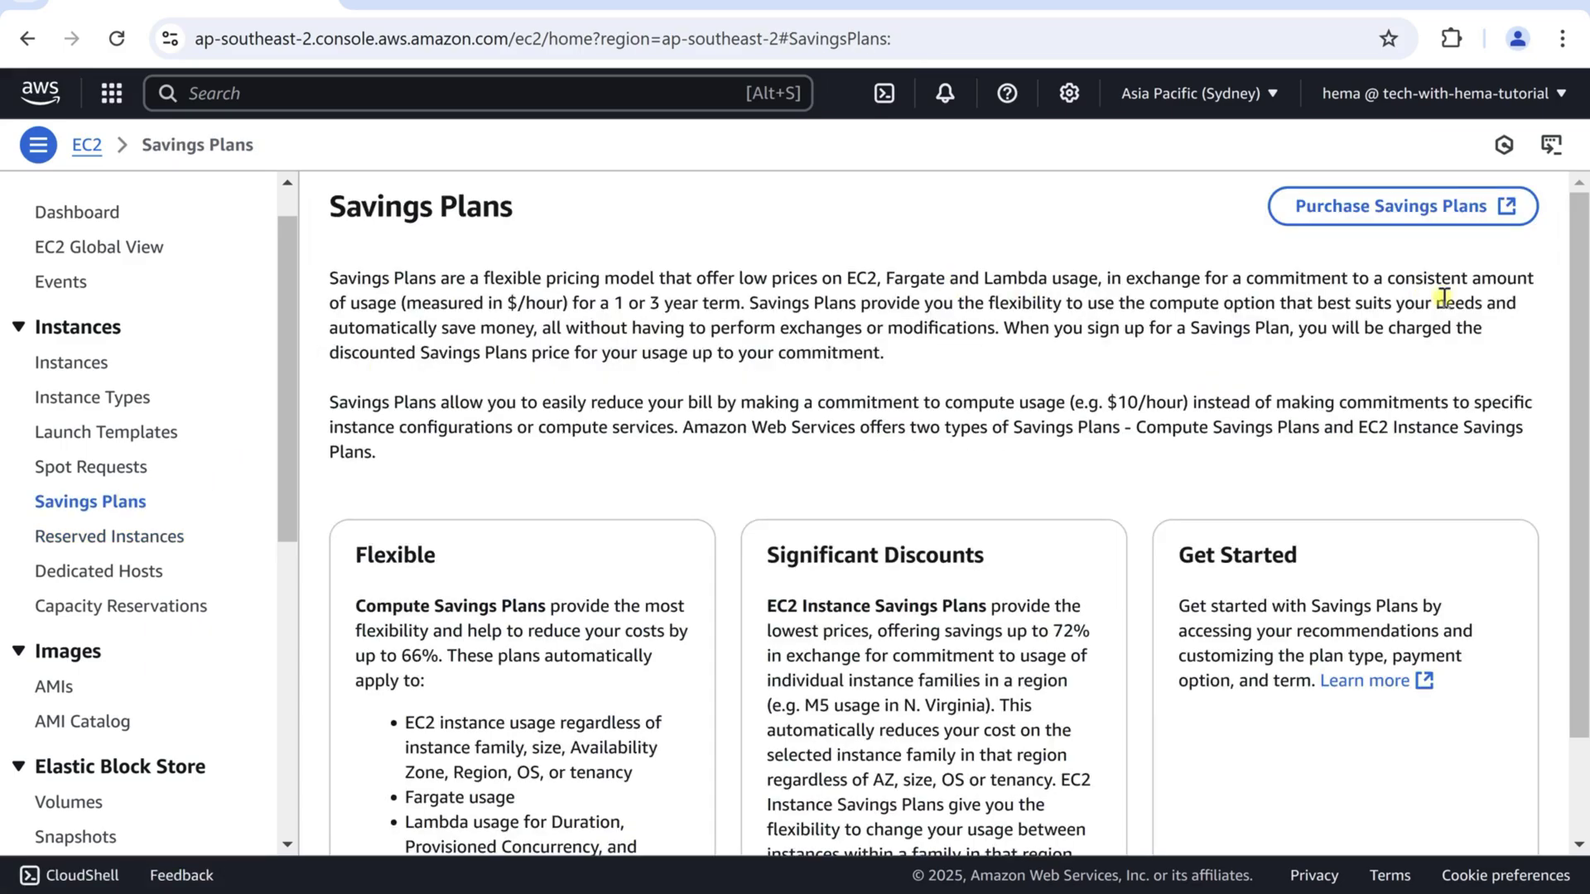
left_click(1395, 208)
left_click(1375, 219)
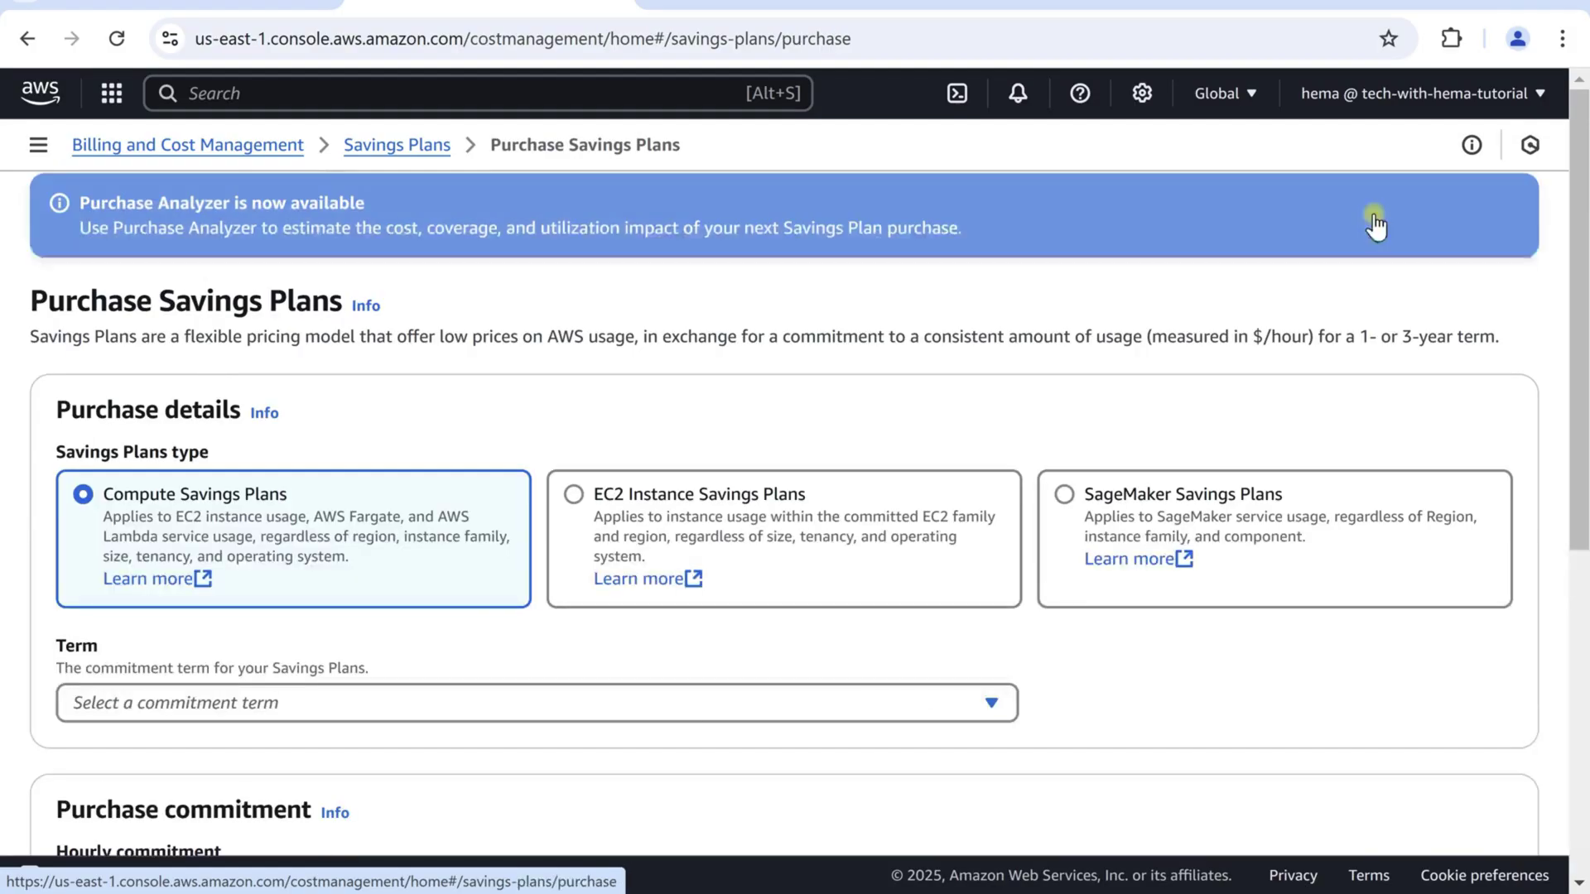
- Configure the Compute Savings Plan with a 1-year term, a $1 hourly commitment and All upfront payment
left_click_drag(1580, 404, 1562, 481)
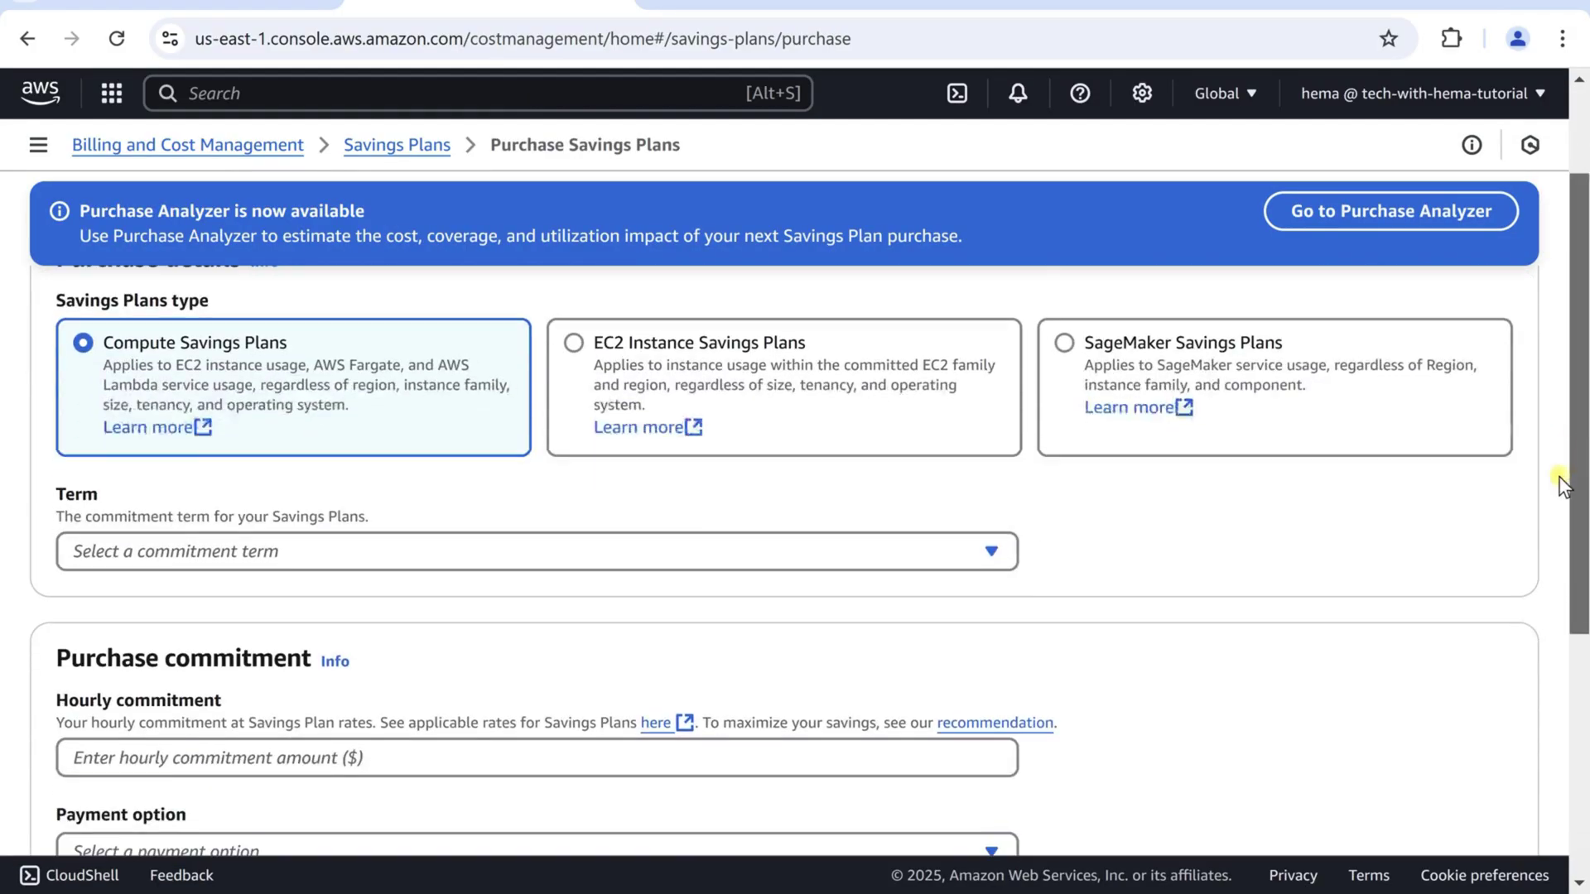
left_click(919, 555)
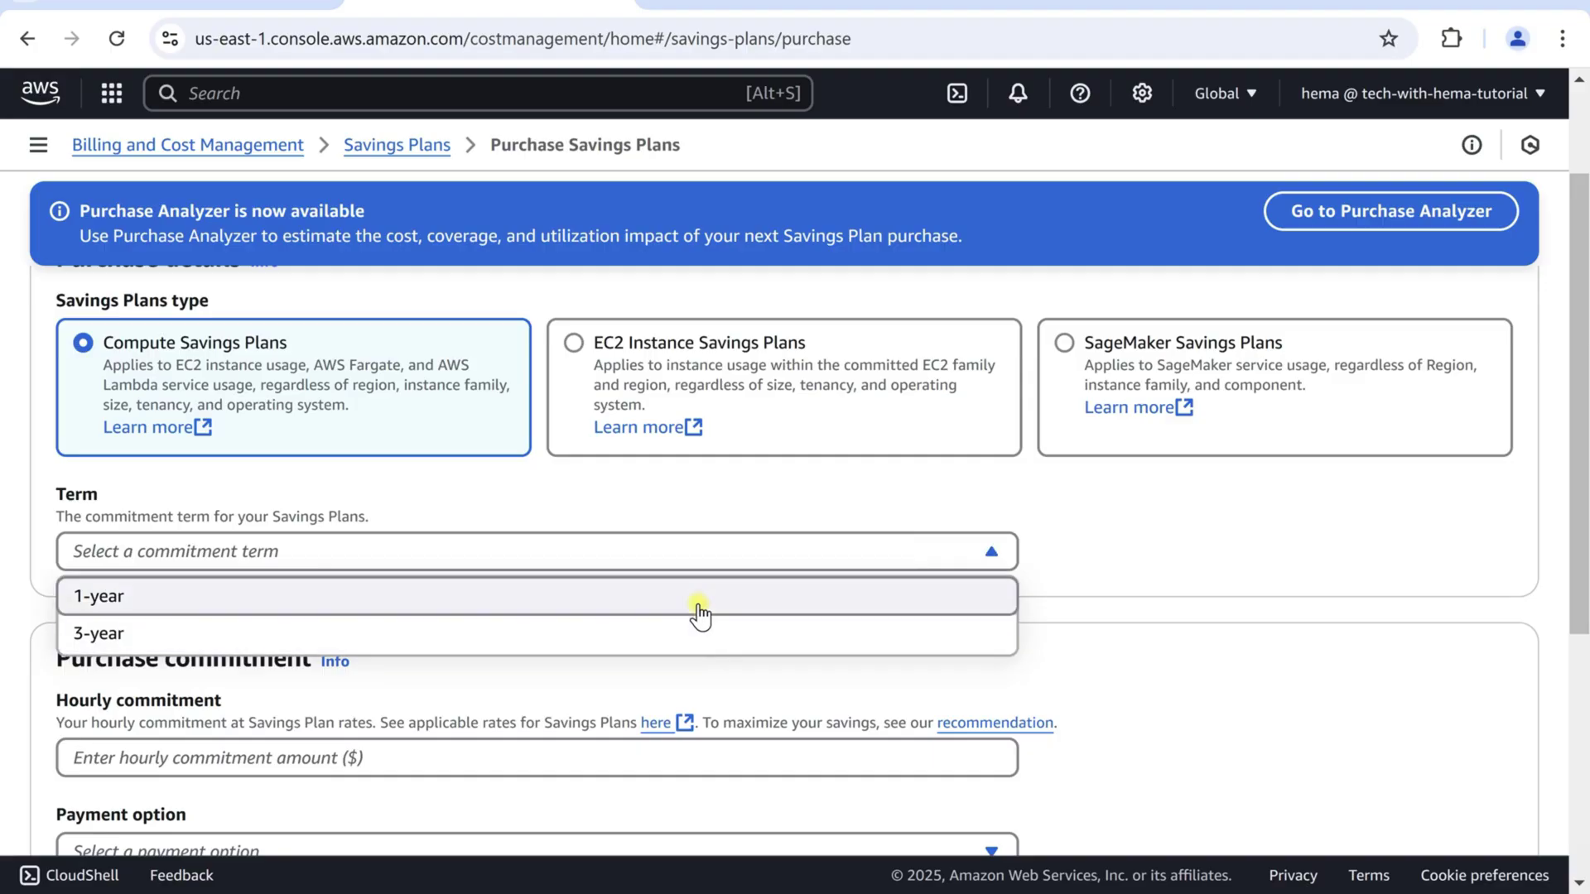
left_click(699, 610)
left_click_drag(1572, 478, 1551, 589)
left_click(732, 581)
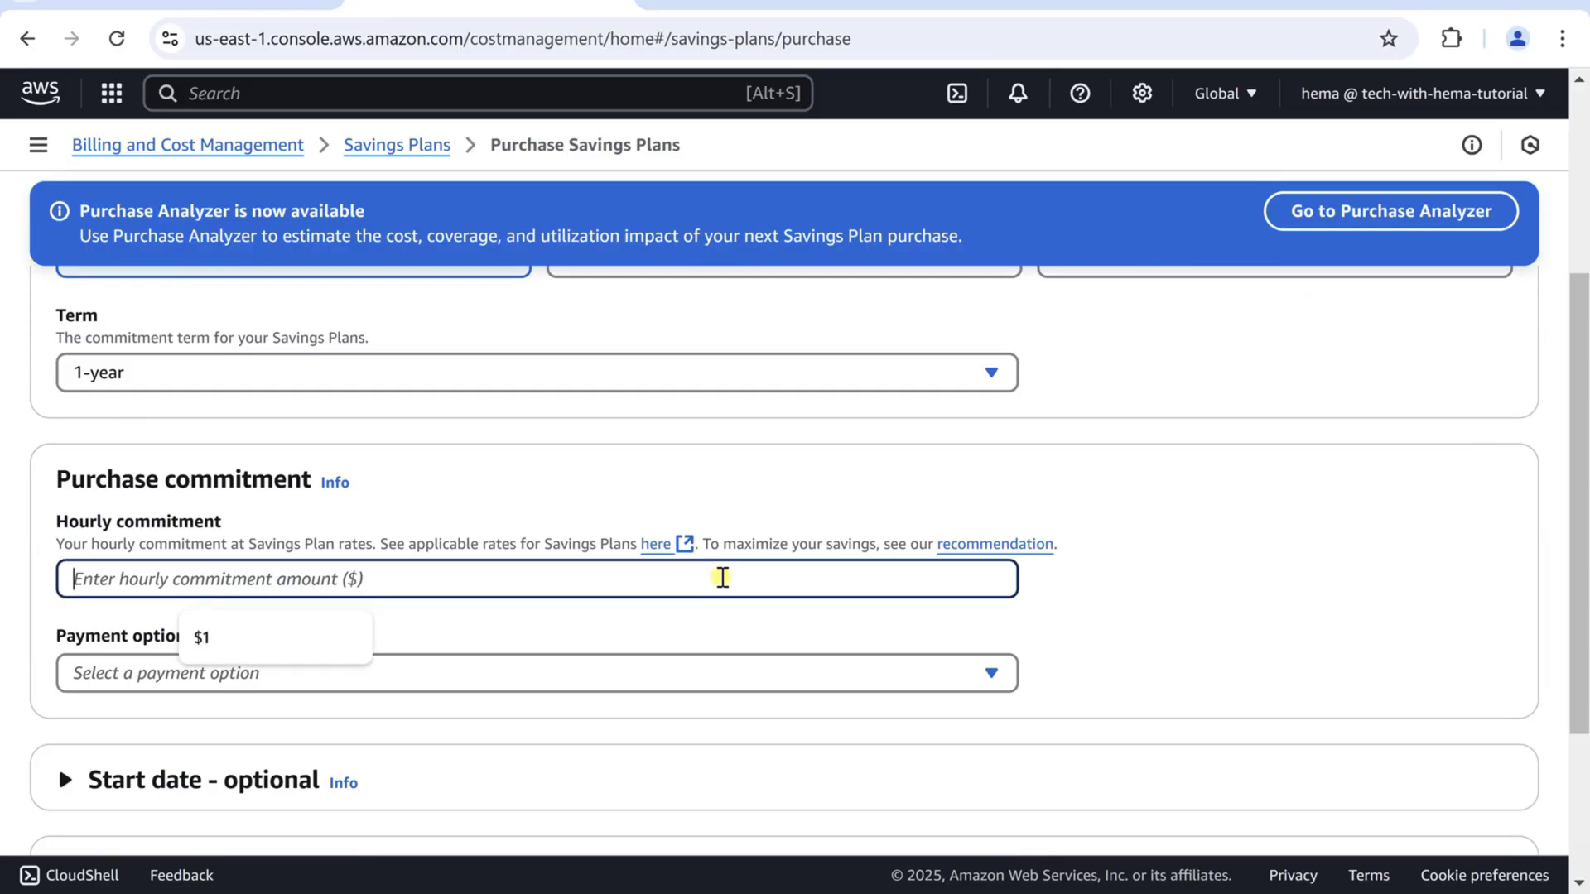
type("$1")
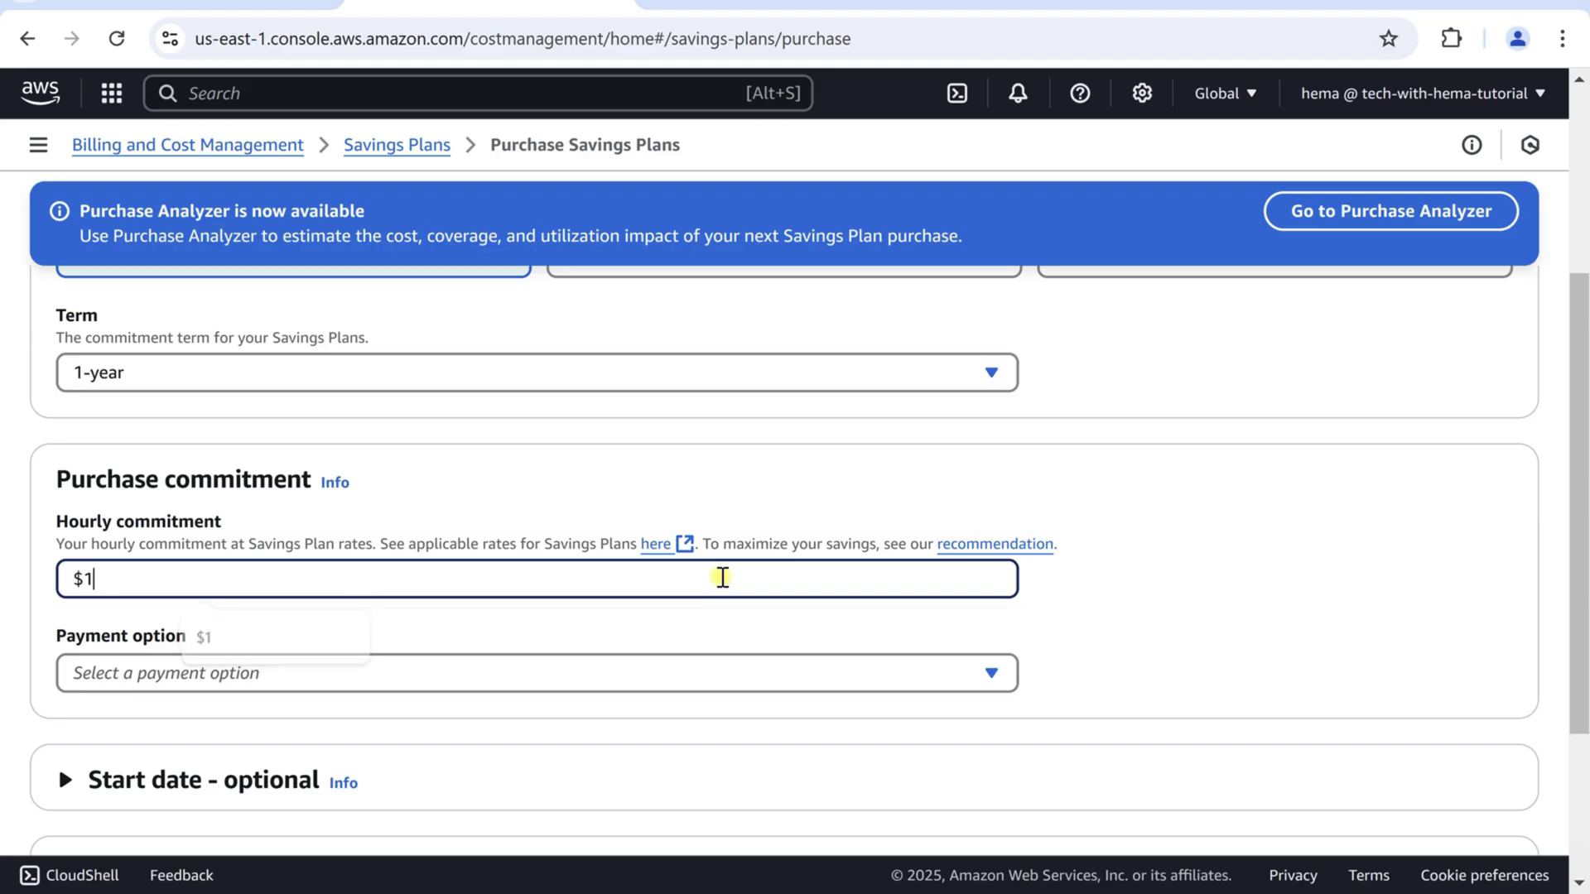
left_click(719, 676)
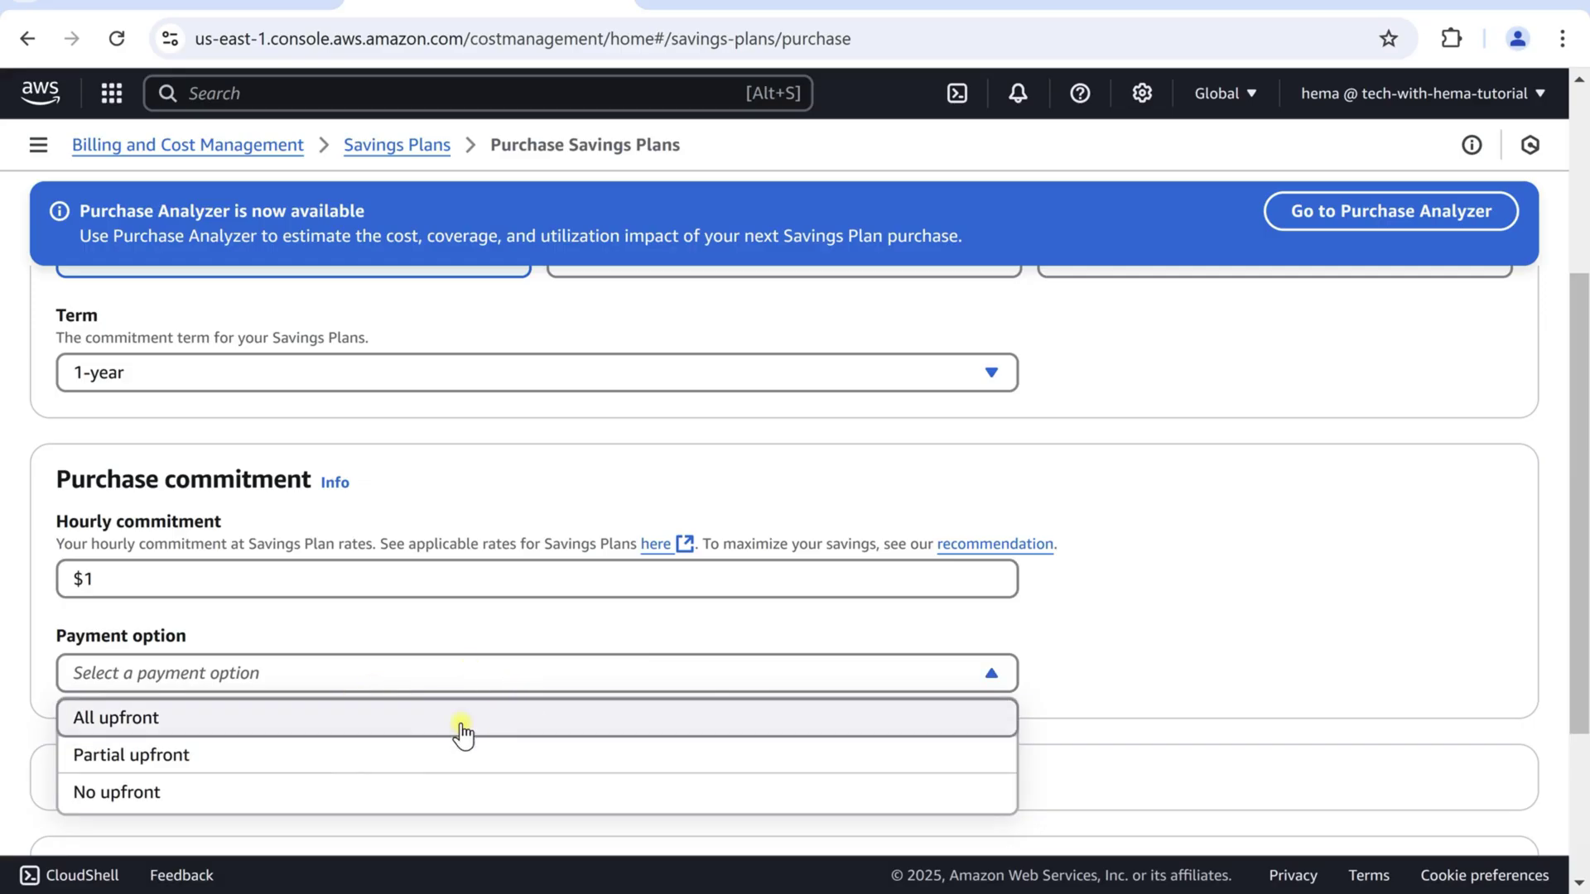
left_click(337, 731)
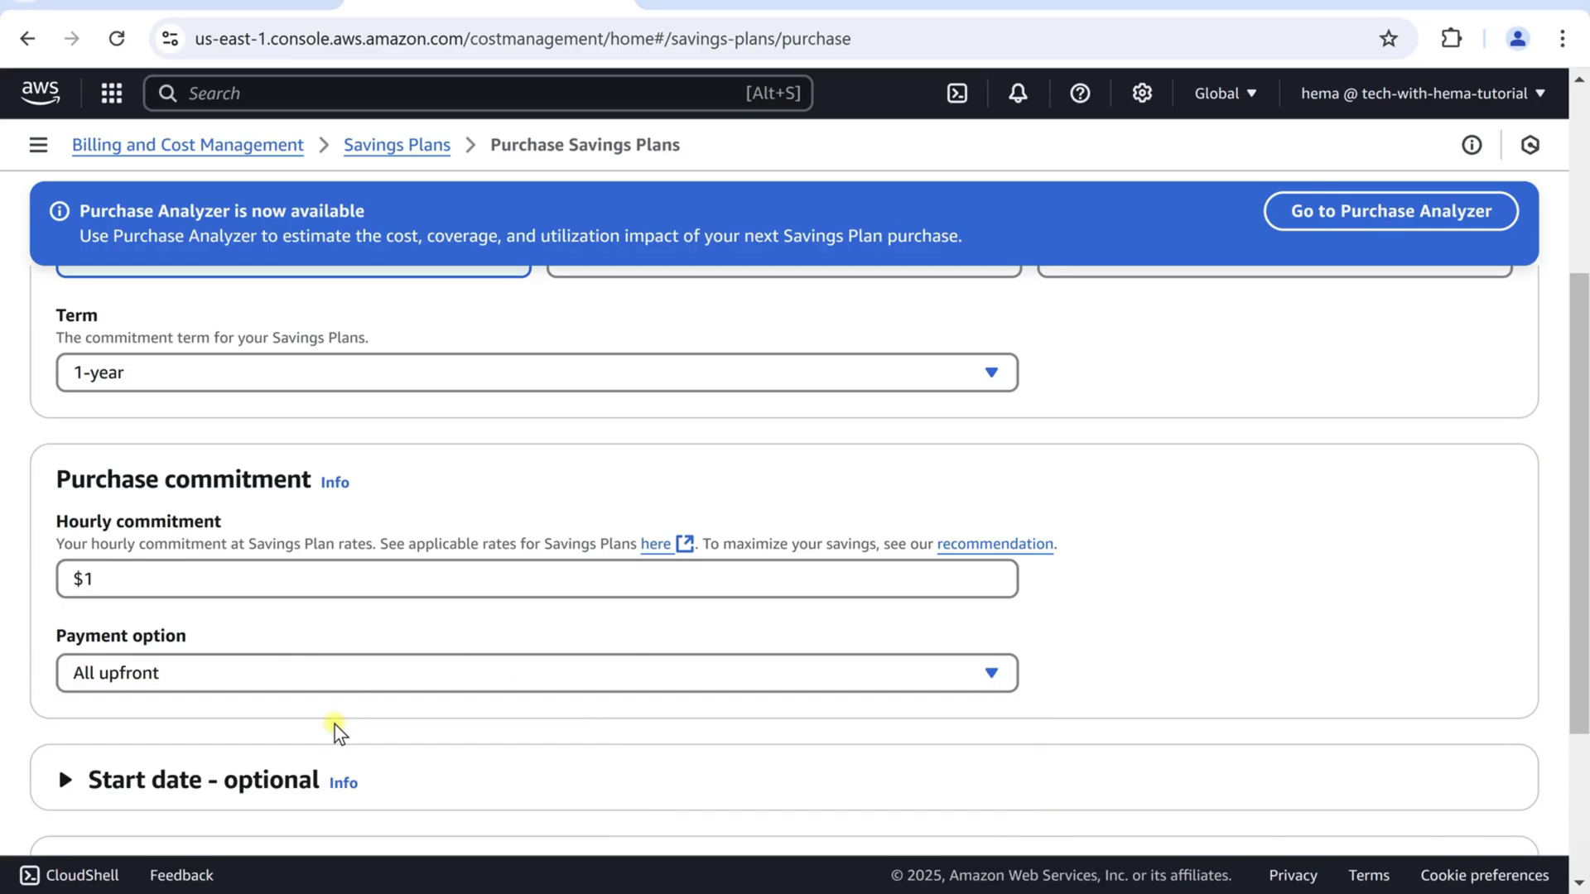
- Expand the optional start date settings and review the upfront cost in the Savings Plan purchase summary
scroll(1573, 523, "down", 3)
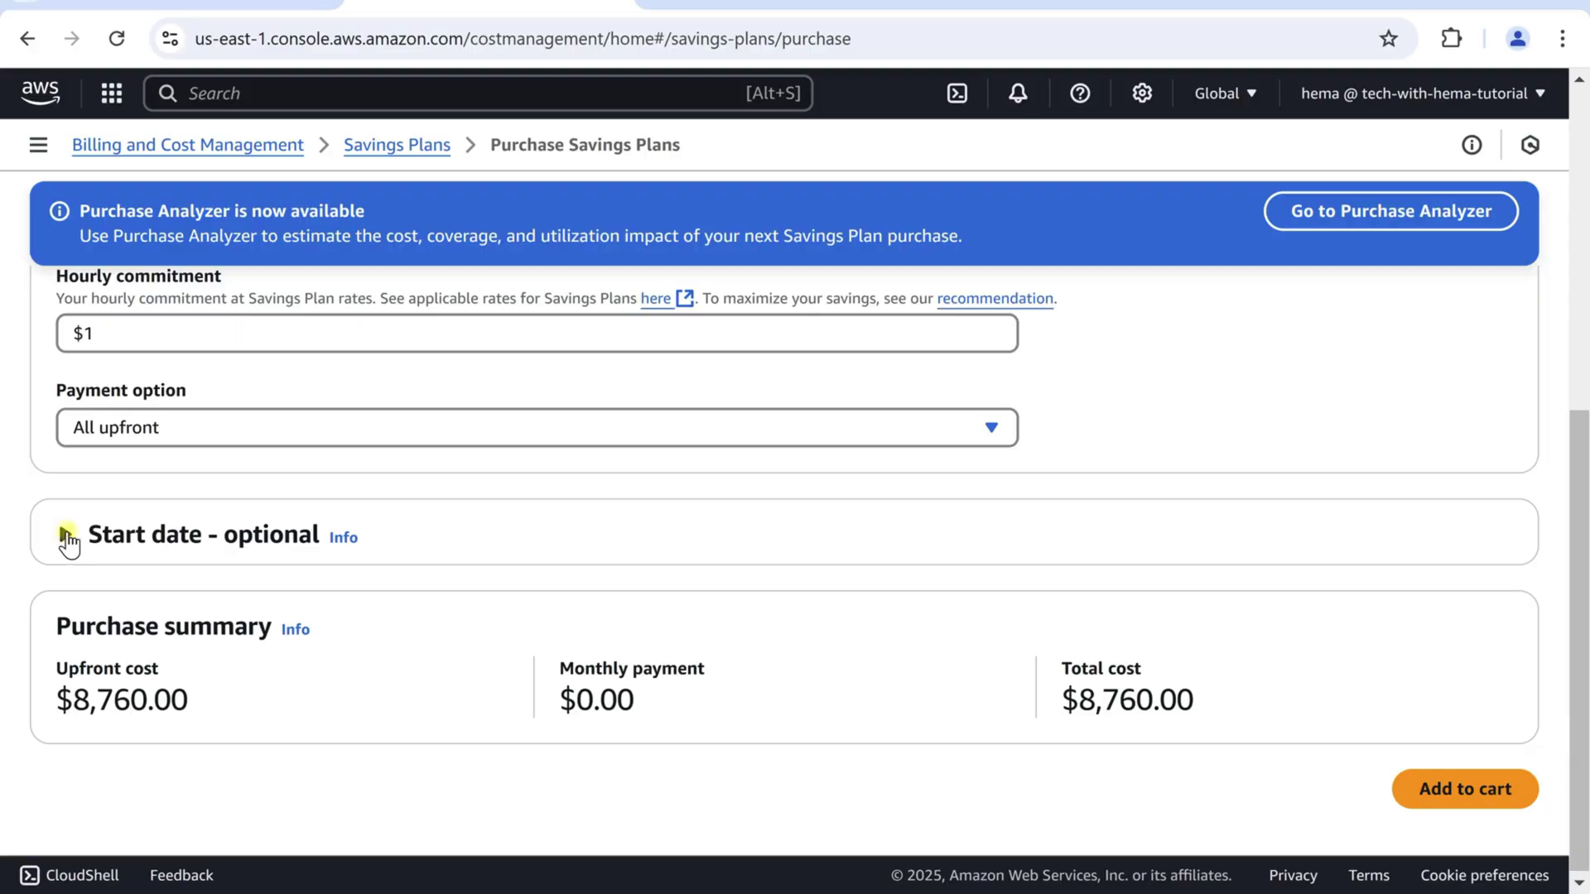
left_click(66, 536)
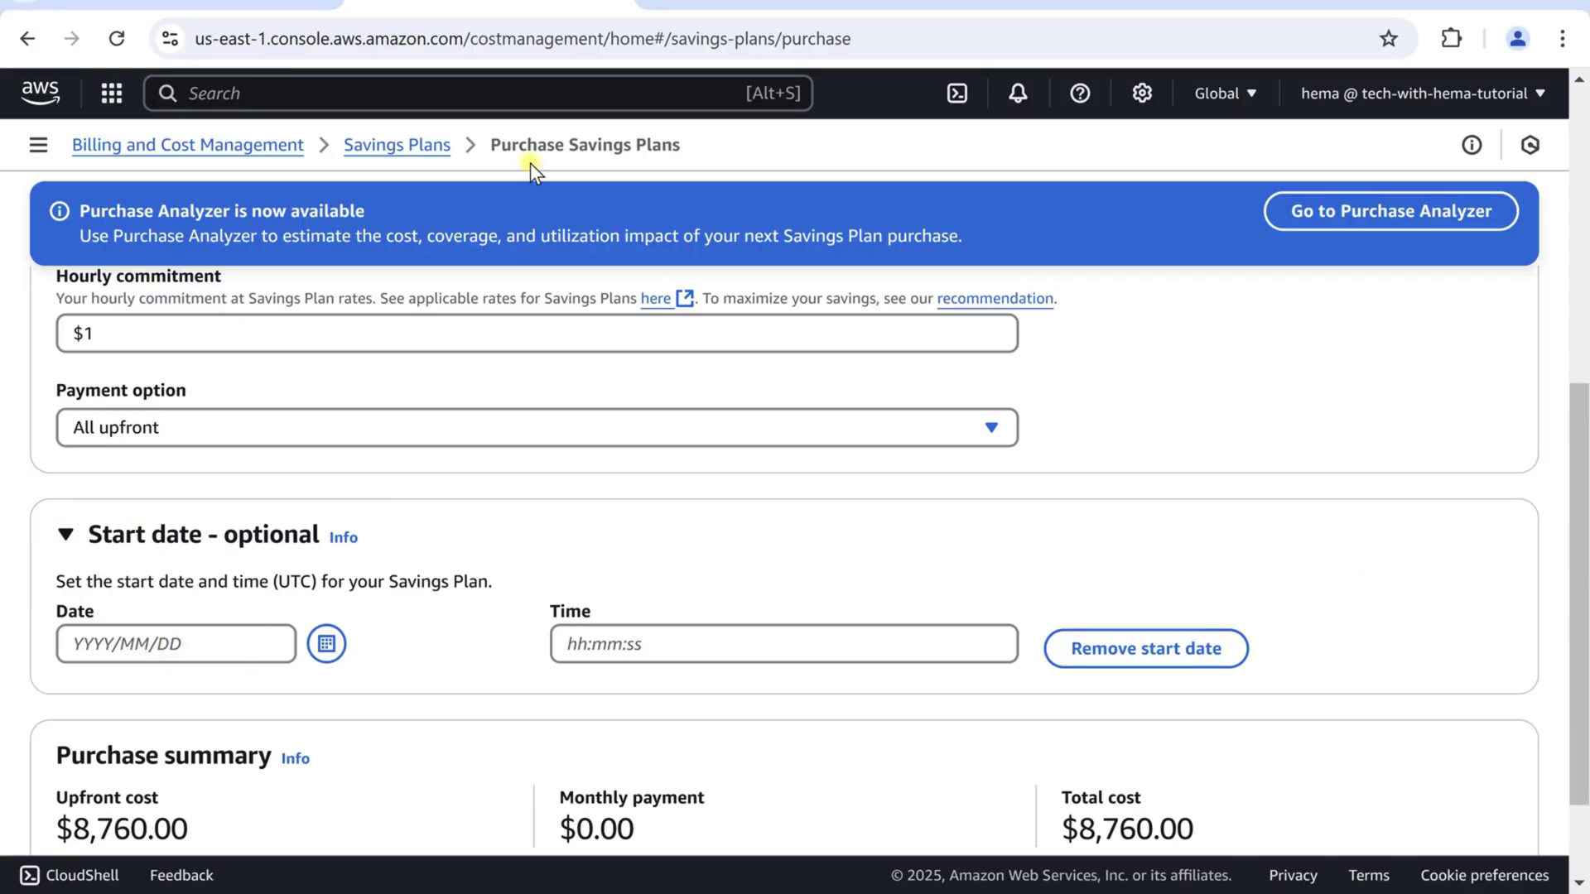
left_click_drag(1580, 580, 1563, 629)
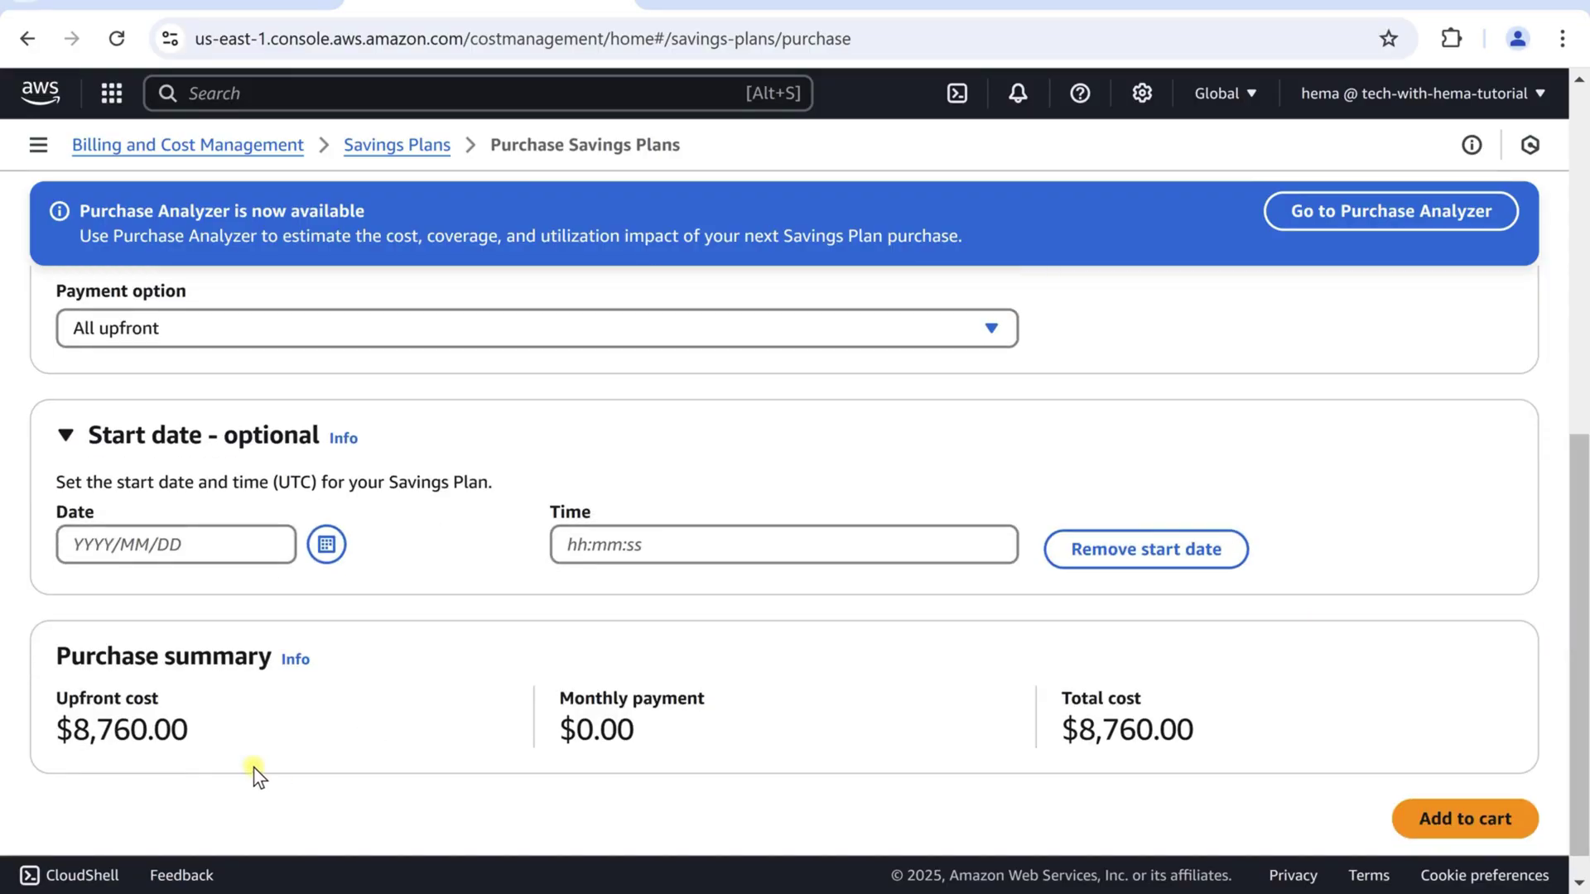
left_click_drag(243, 747, 54, 729)
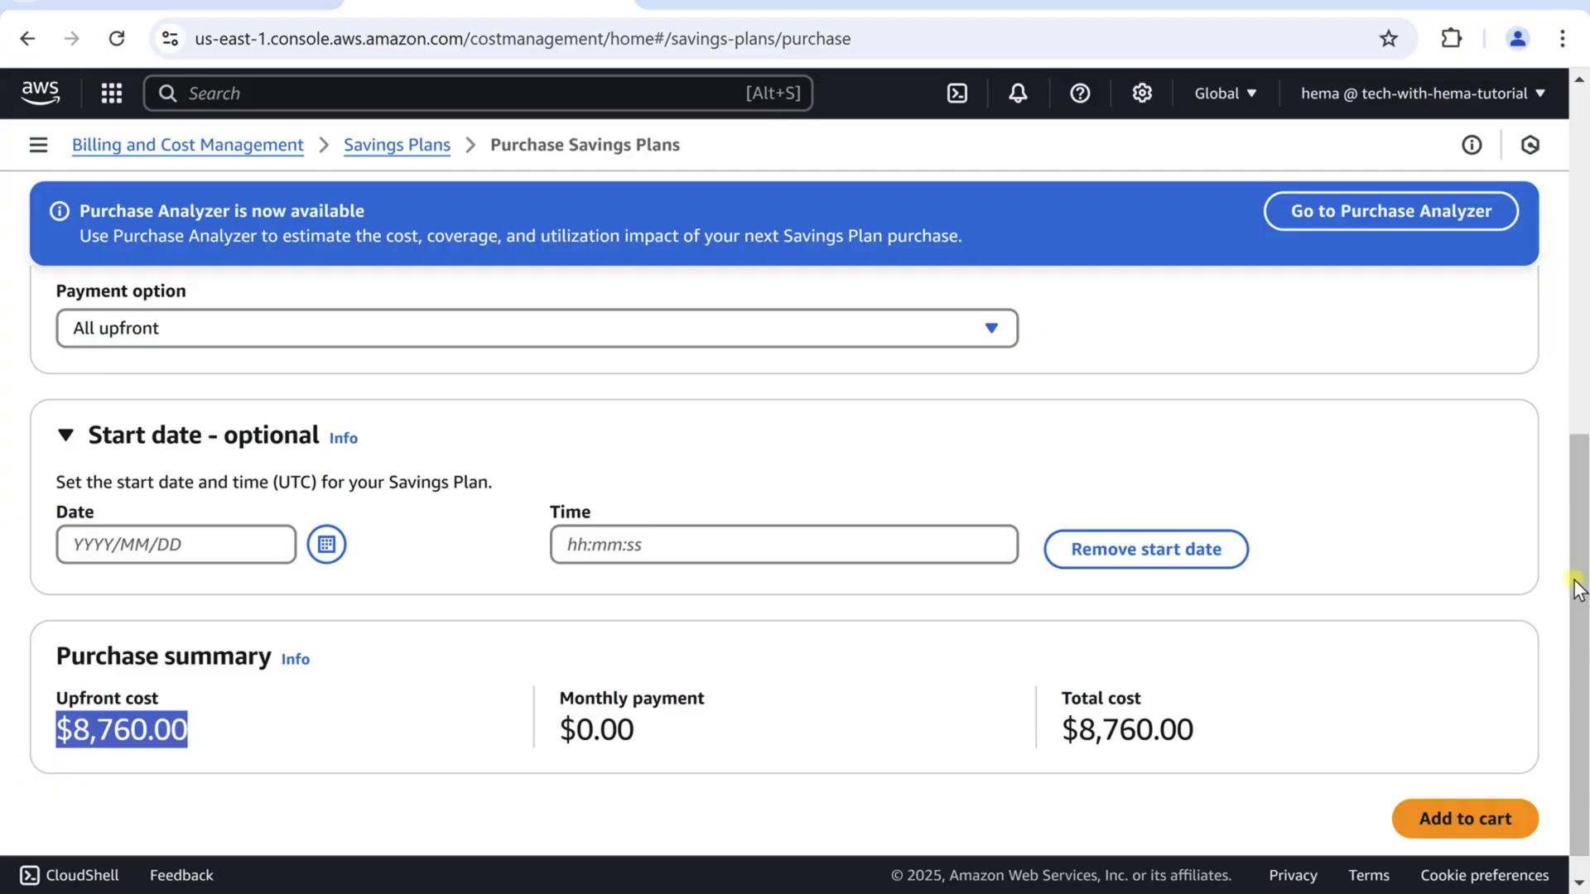
left_click_drag(1576, 586, 1580, 639)
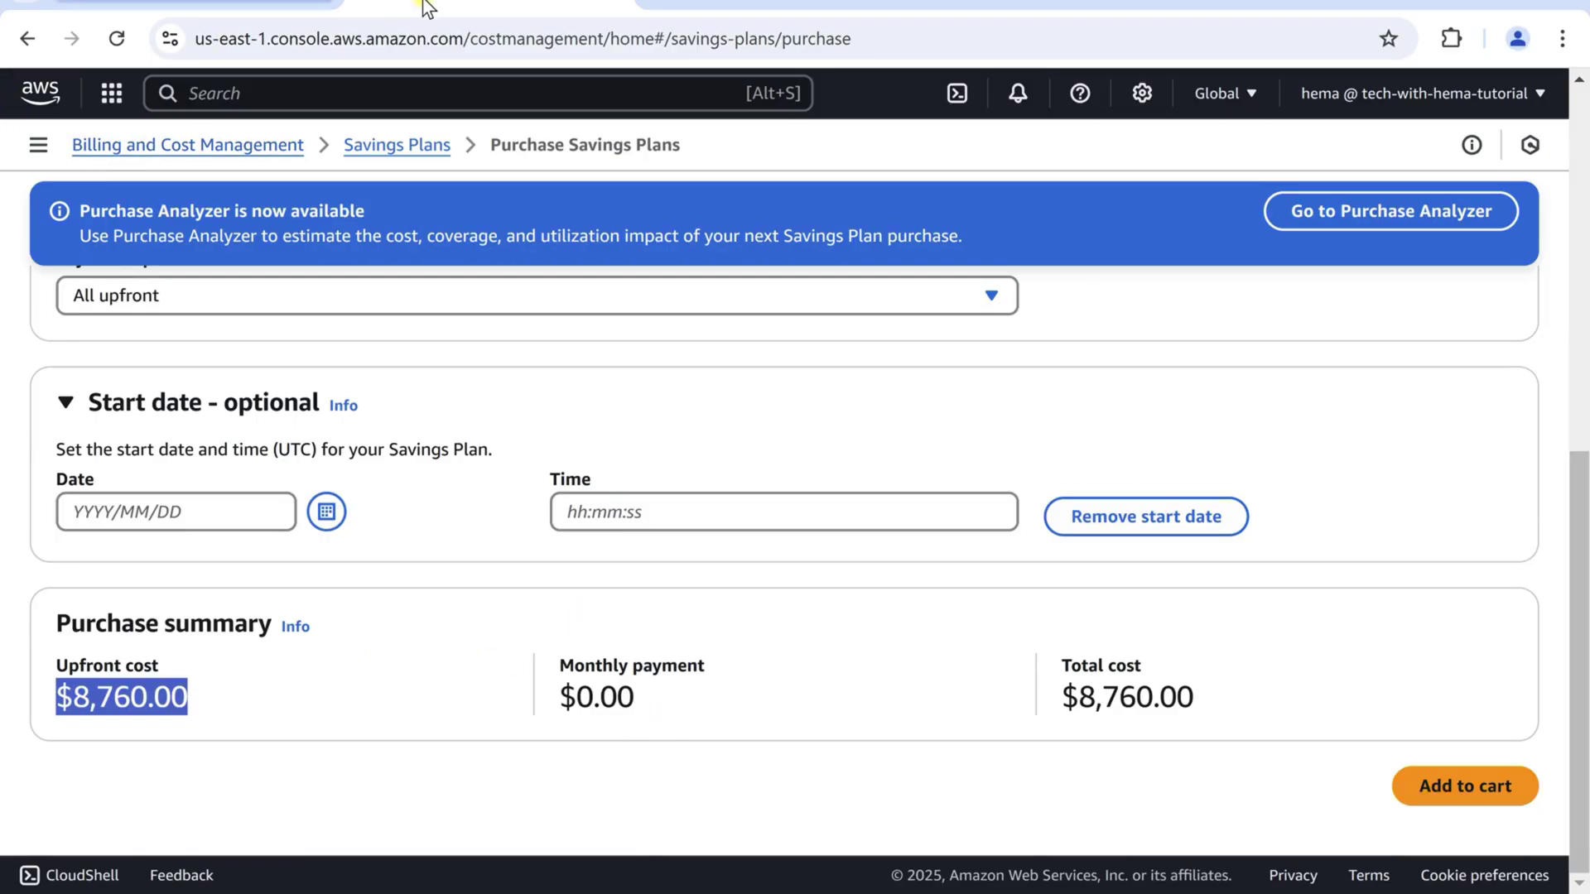
- Leave the Savings Plans purchase and open the Allocate Dedicated Host form from the EC2 Dedicated Hosts page
left_click(617, 3)
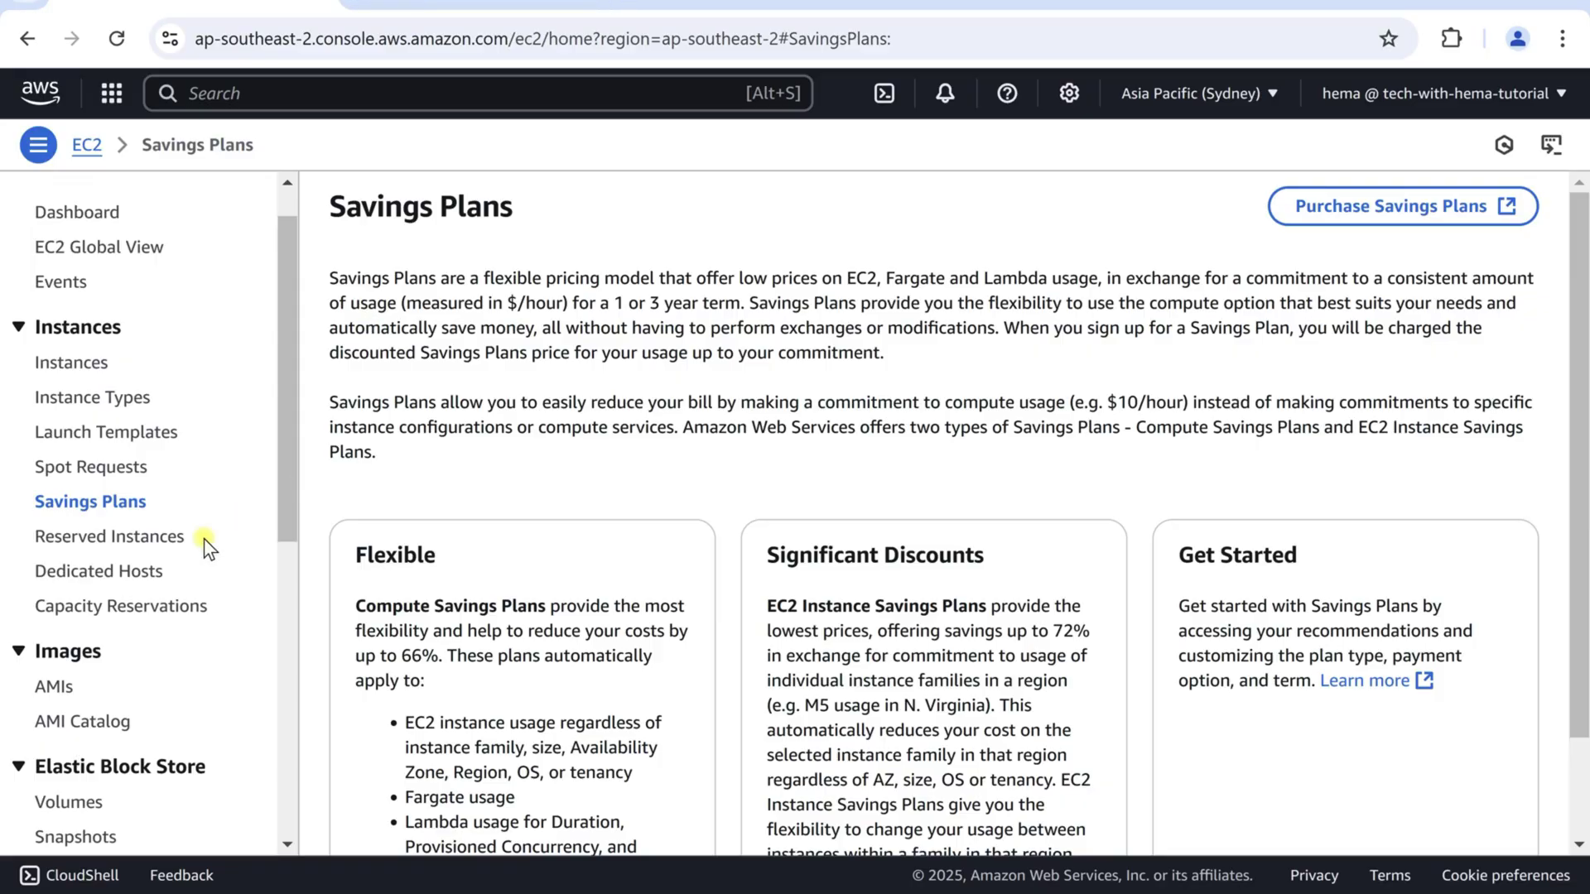
left_click(124, 570)
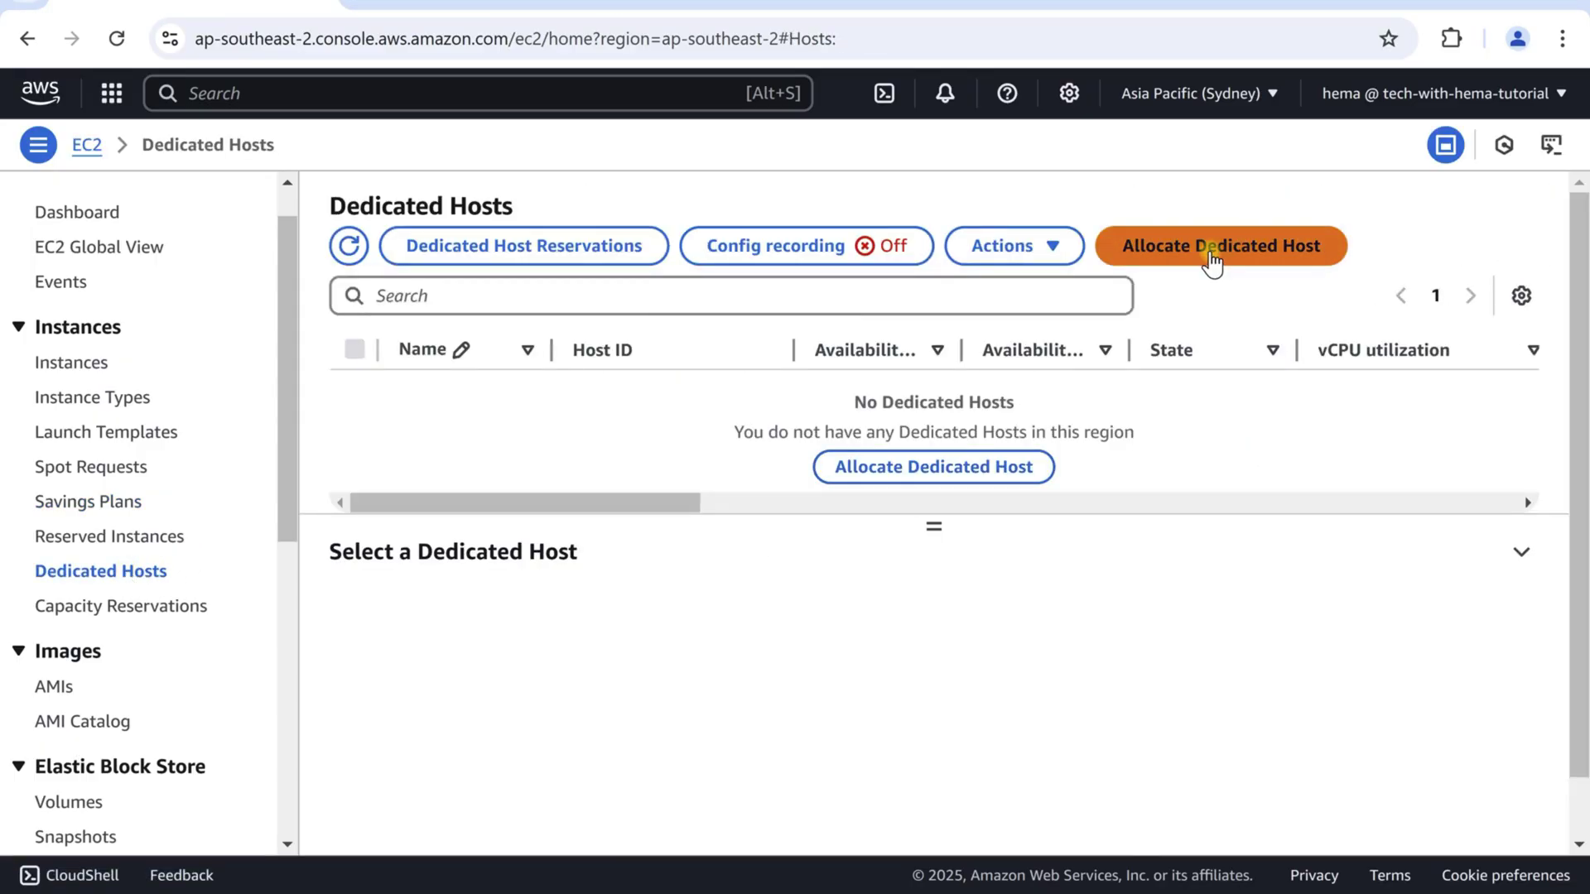
left_click(1210, 252)
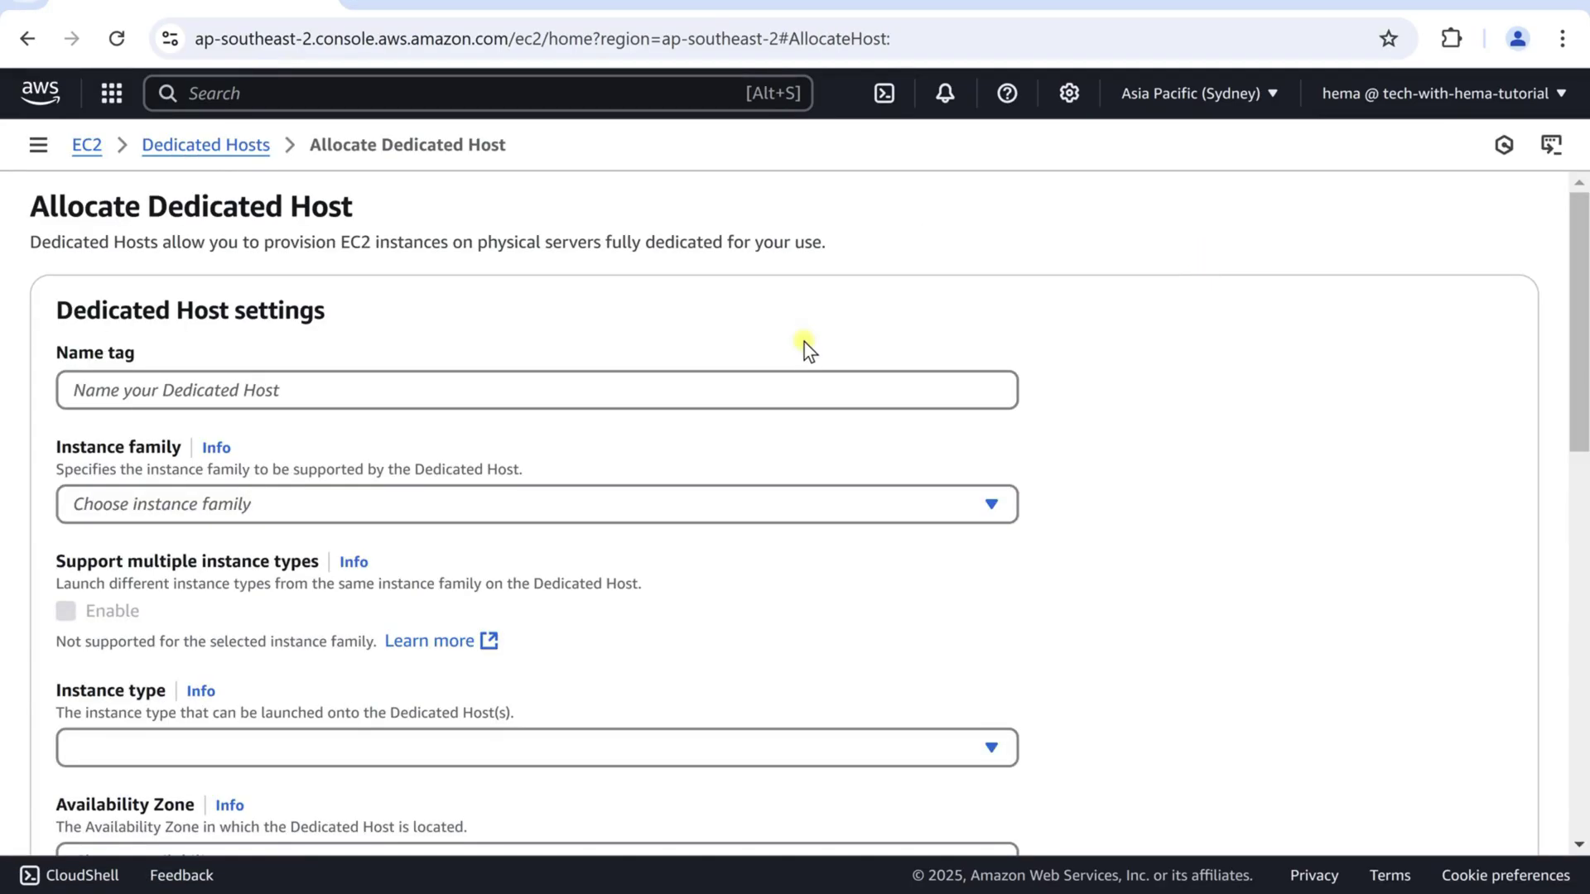
- Configure the Dedicated Host with instance family c3, instance type c3.xlarge and Availability Zone ap-southeast-2a
left_click(597, 385)
left_click(534, 515)
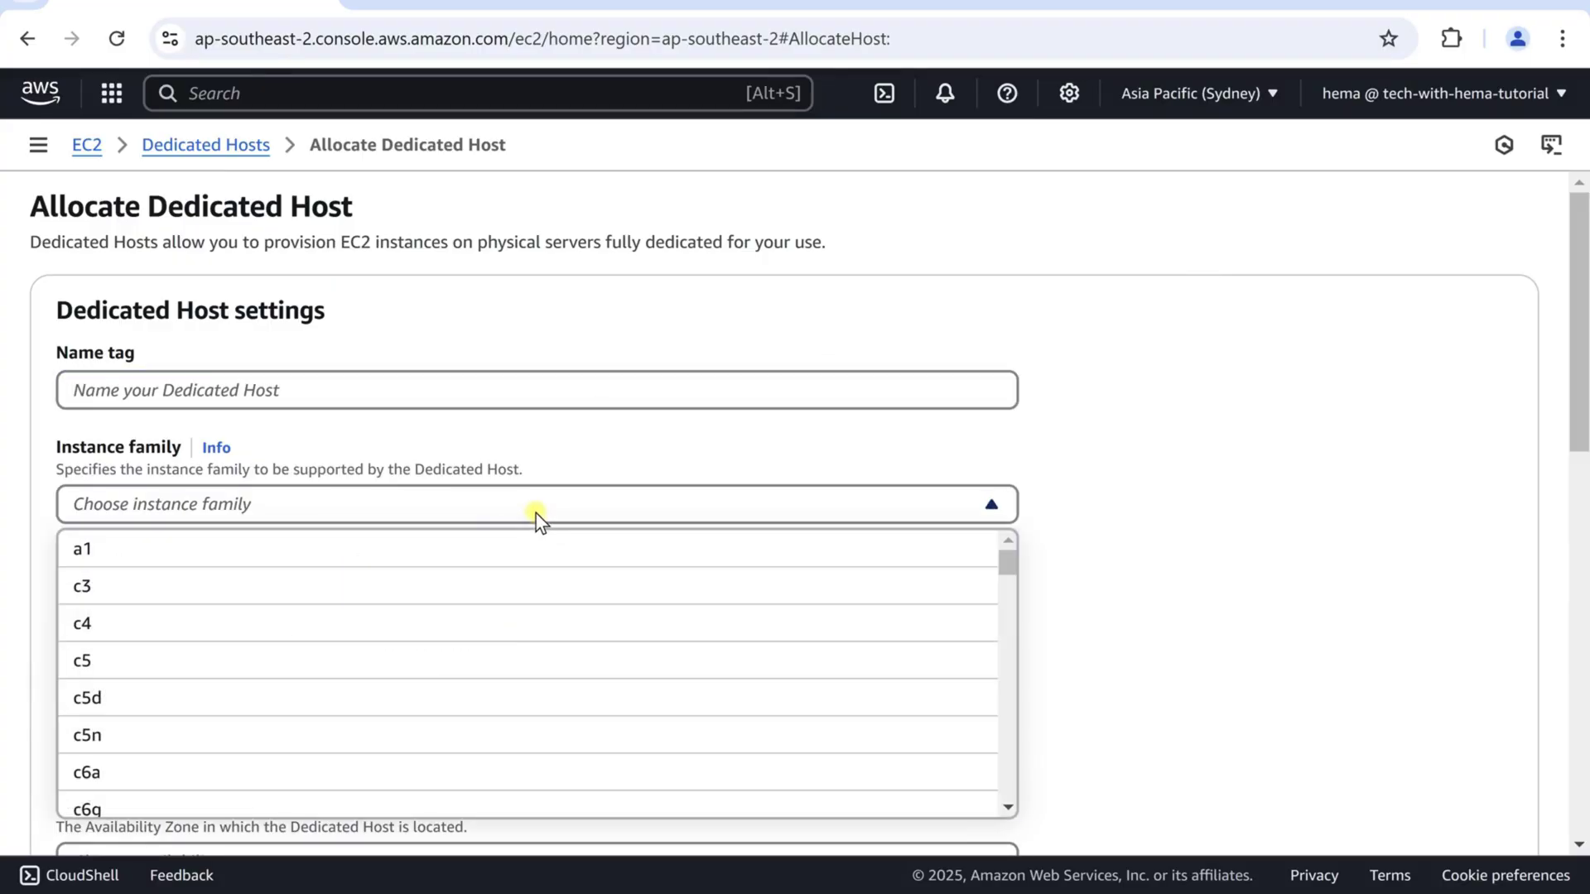
left_click(411, 594)
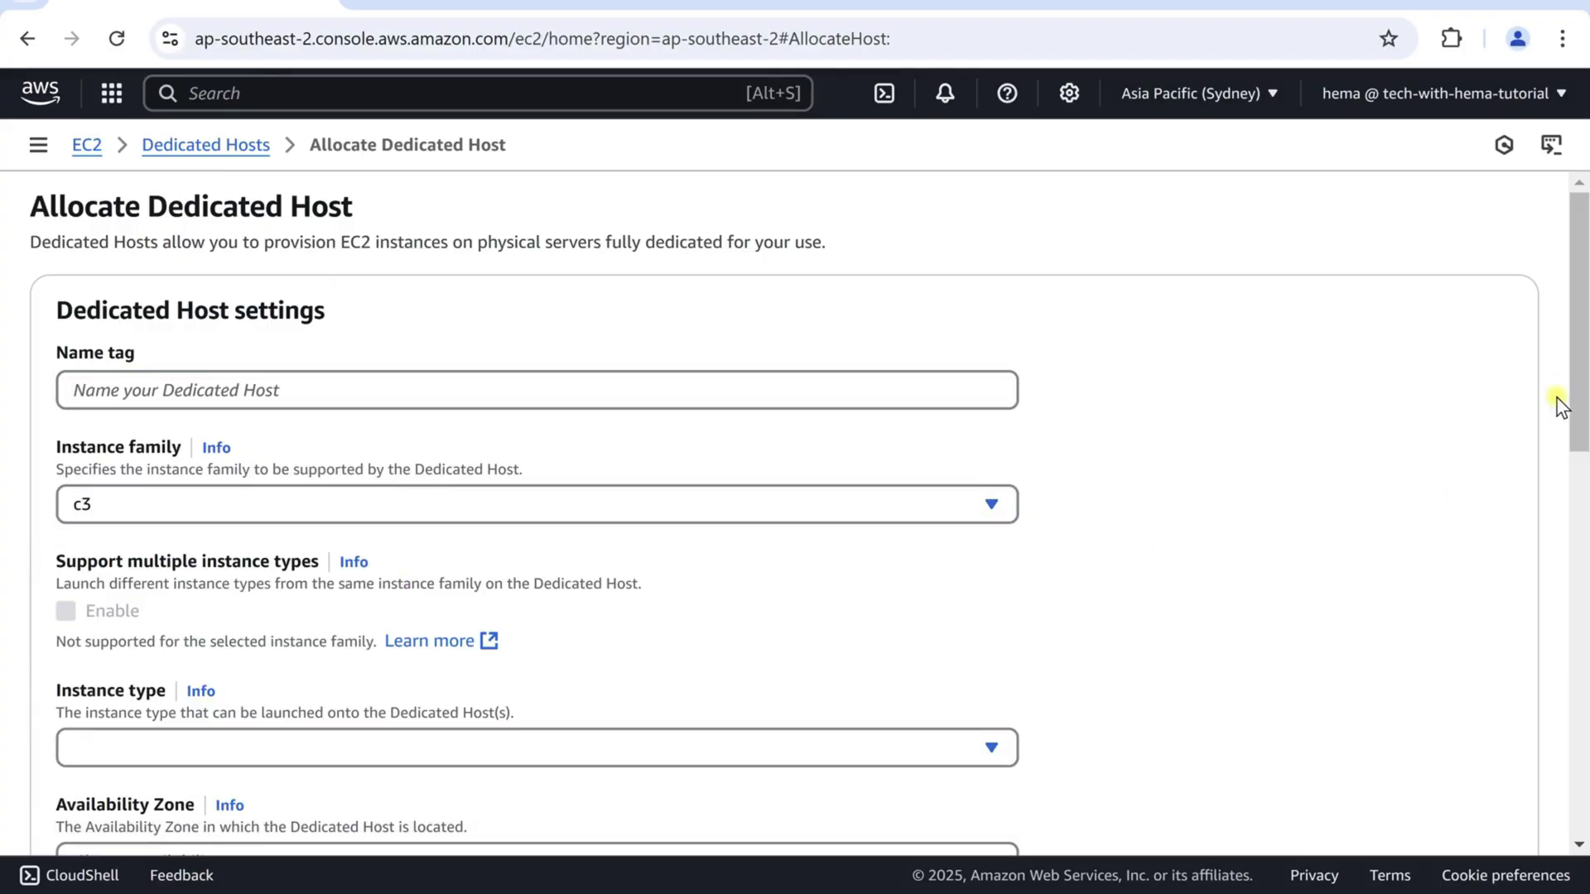
left_click_drag(1574, 377, 1568, 493)
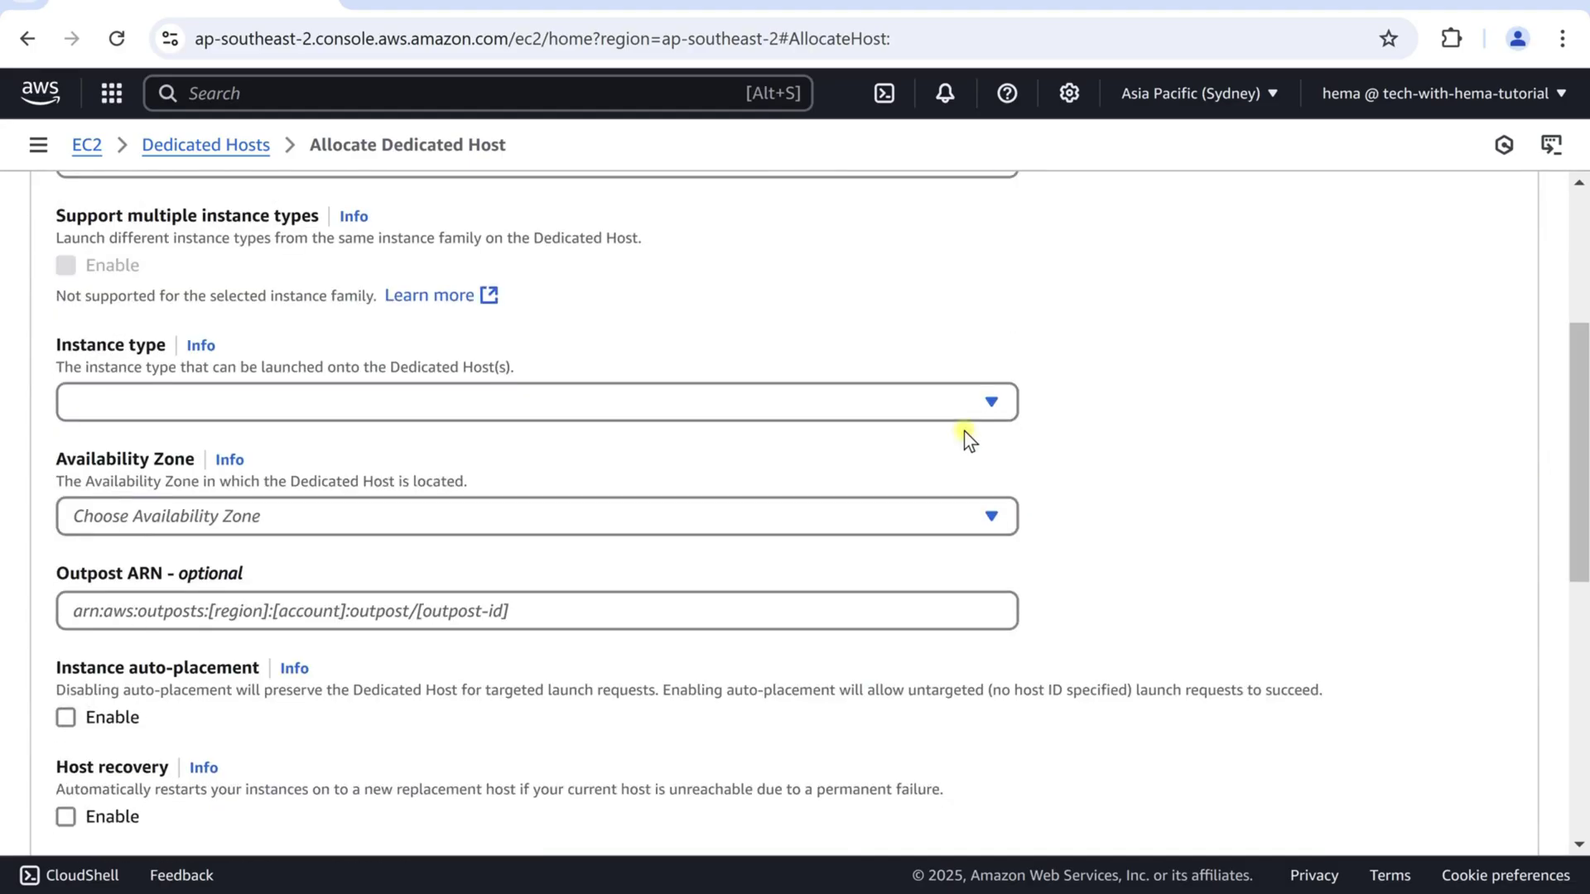
left_click(855, 411)
left_click(586, 508)
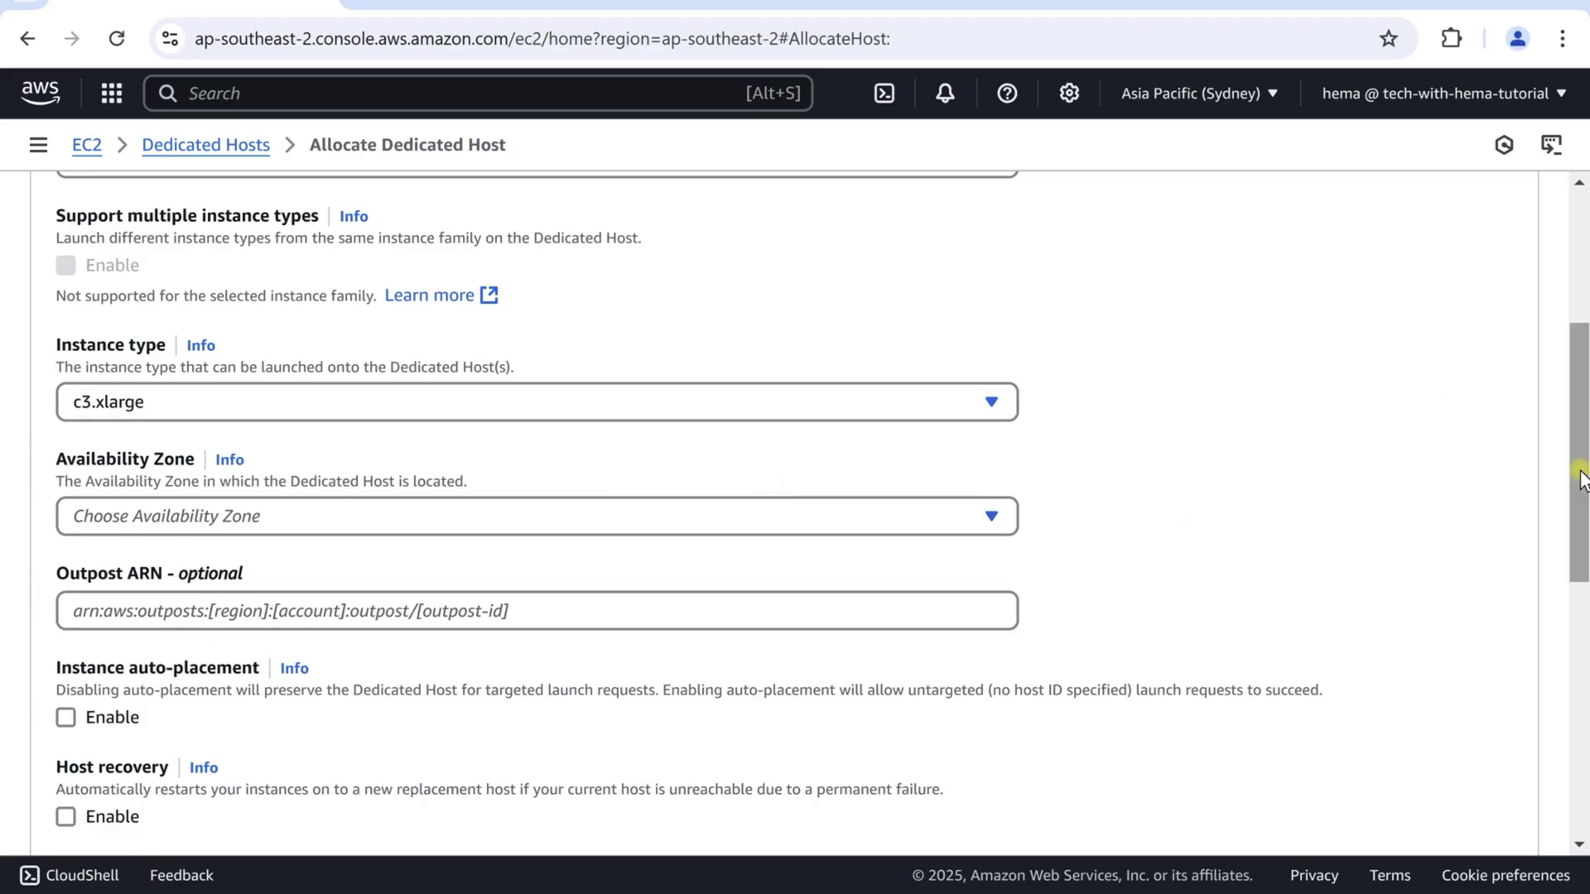
left_click_drag(1576, 477, 1577, 529)
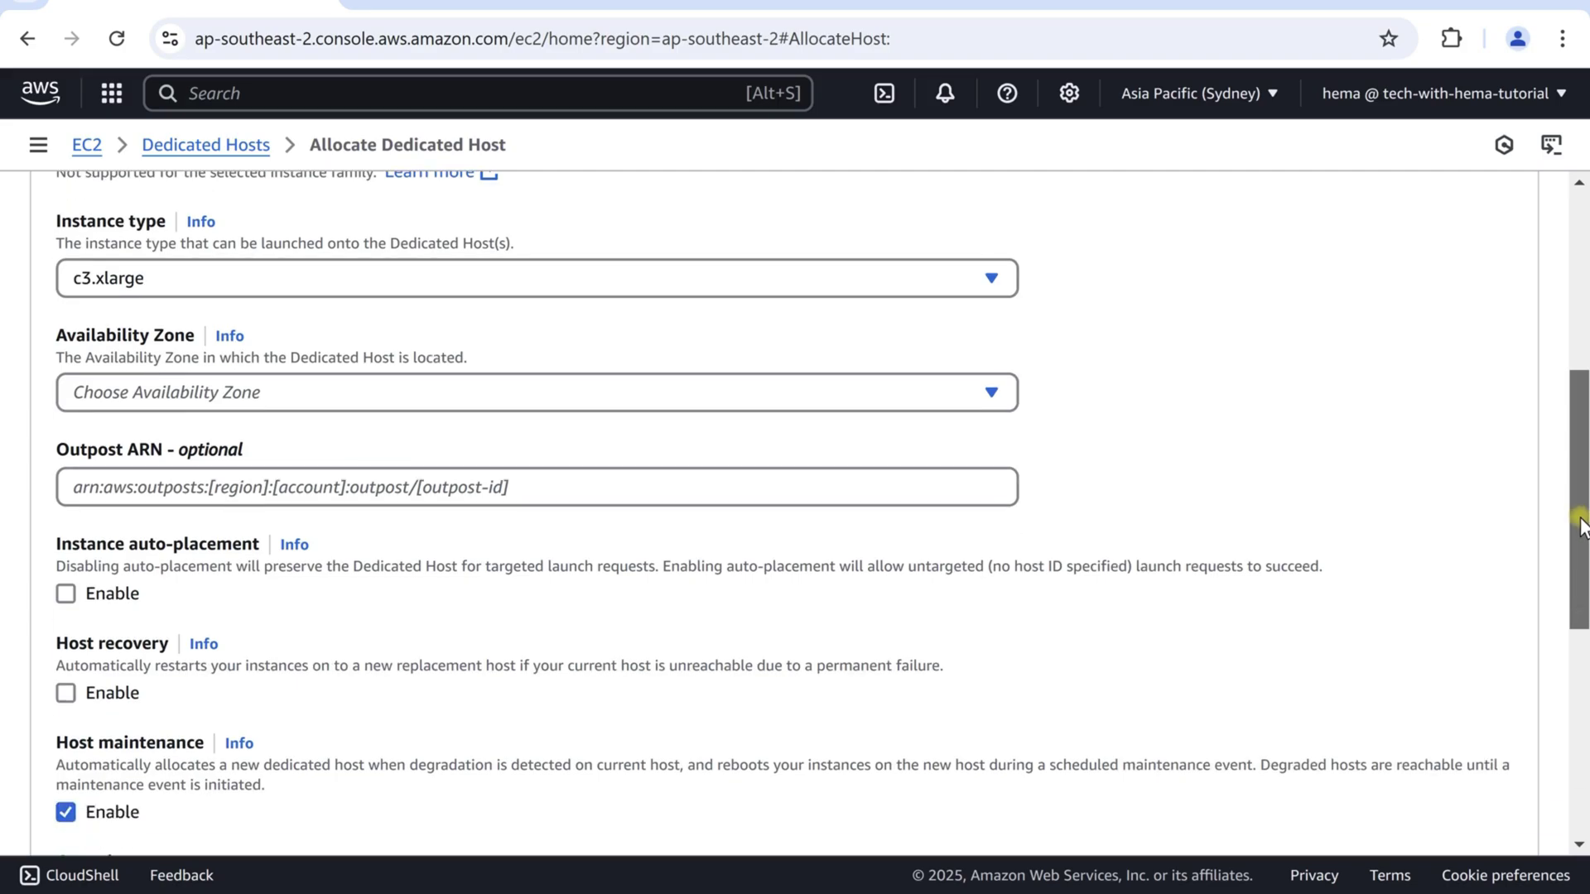
left_click(731, 398)
left_click(584, 484)
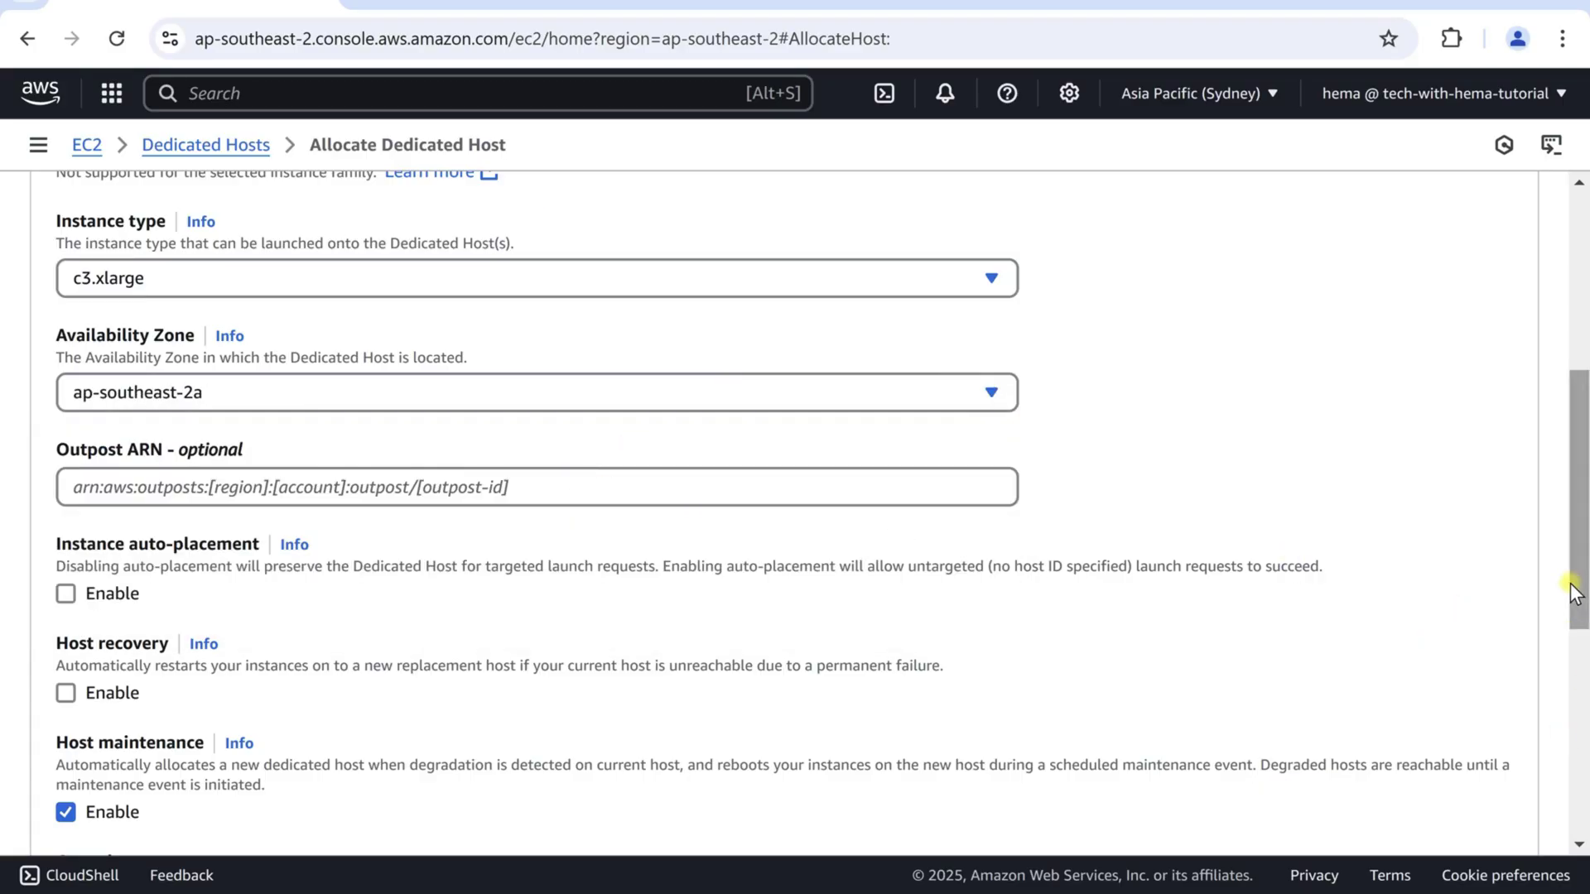
- Cancel the Dedicated Host allocation and open the Create On-Demand Capacity Reservation form from the Capacity Reservations page
left_click_drag(1572, 585, 1563, 801)
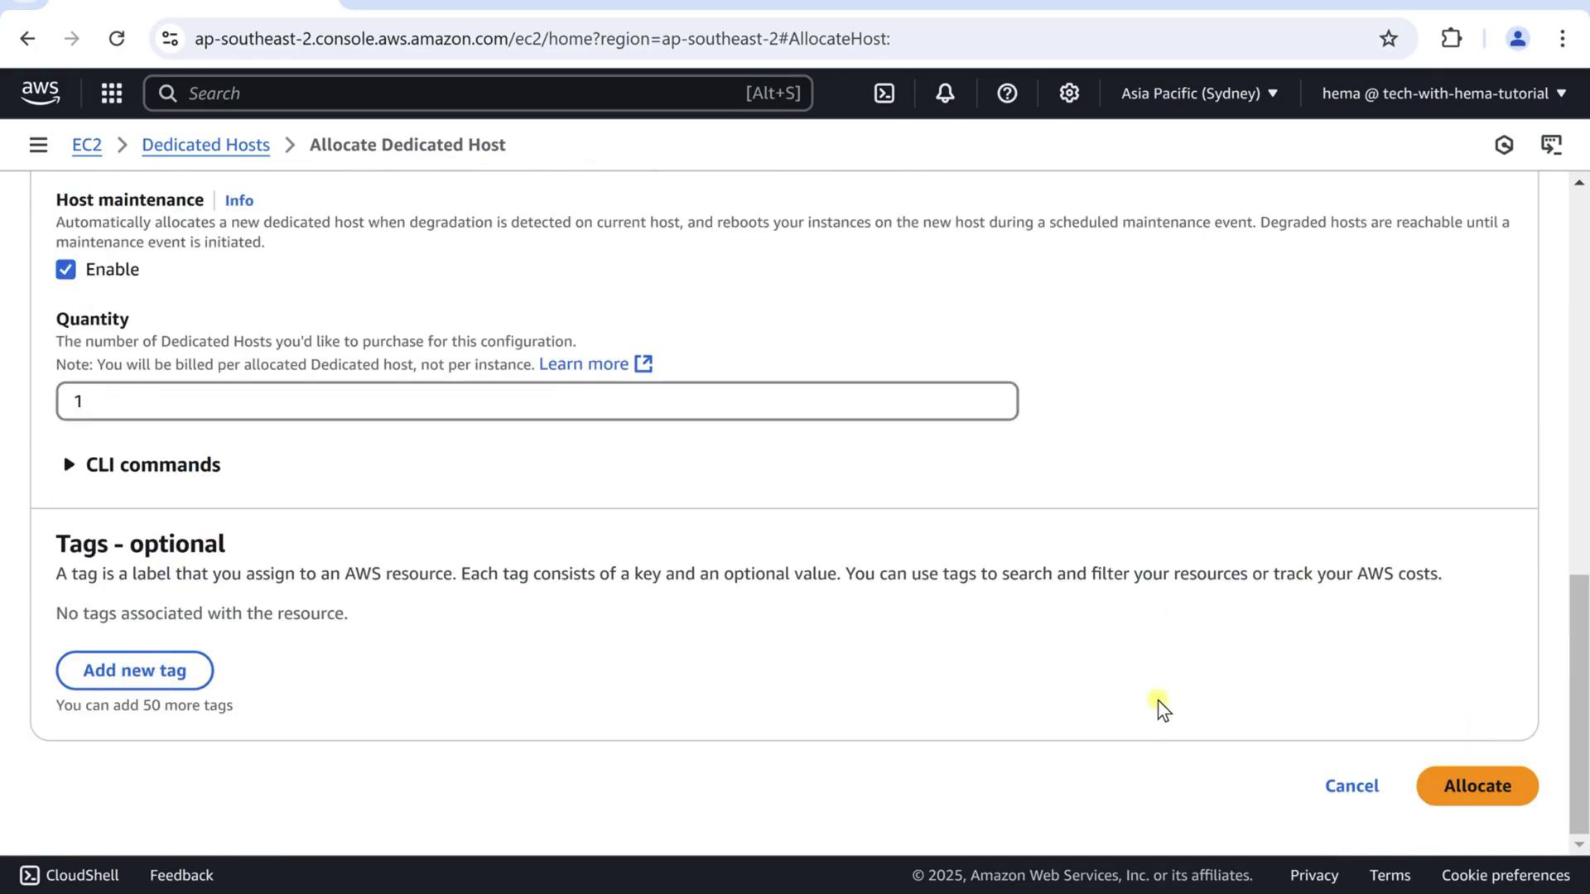
left_click(1344, 794)
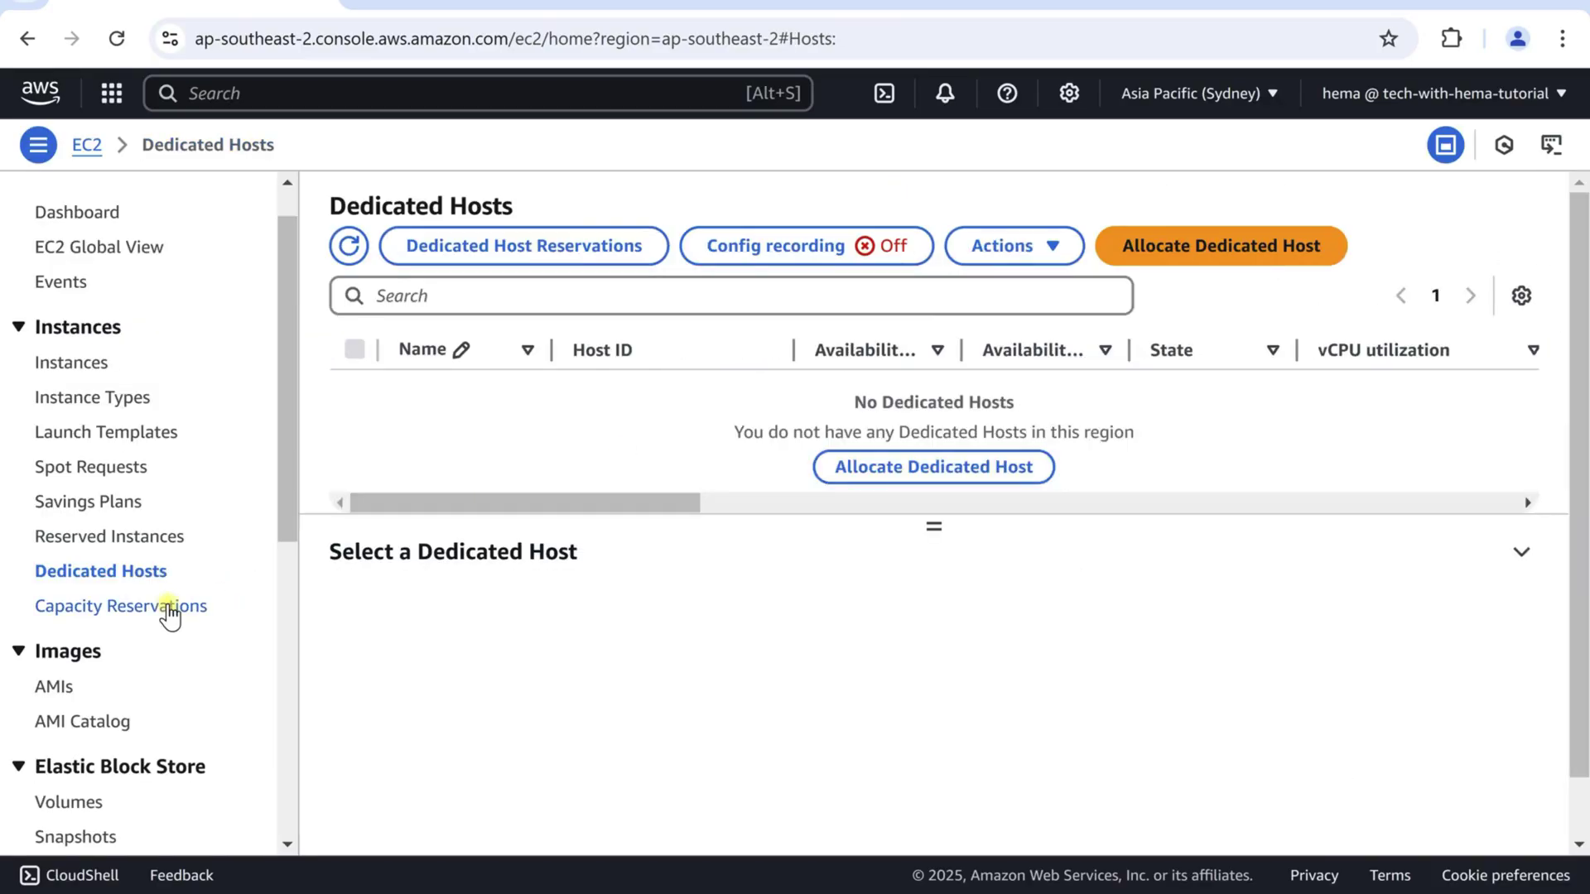
left_click(165, 609)
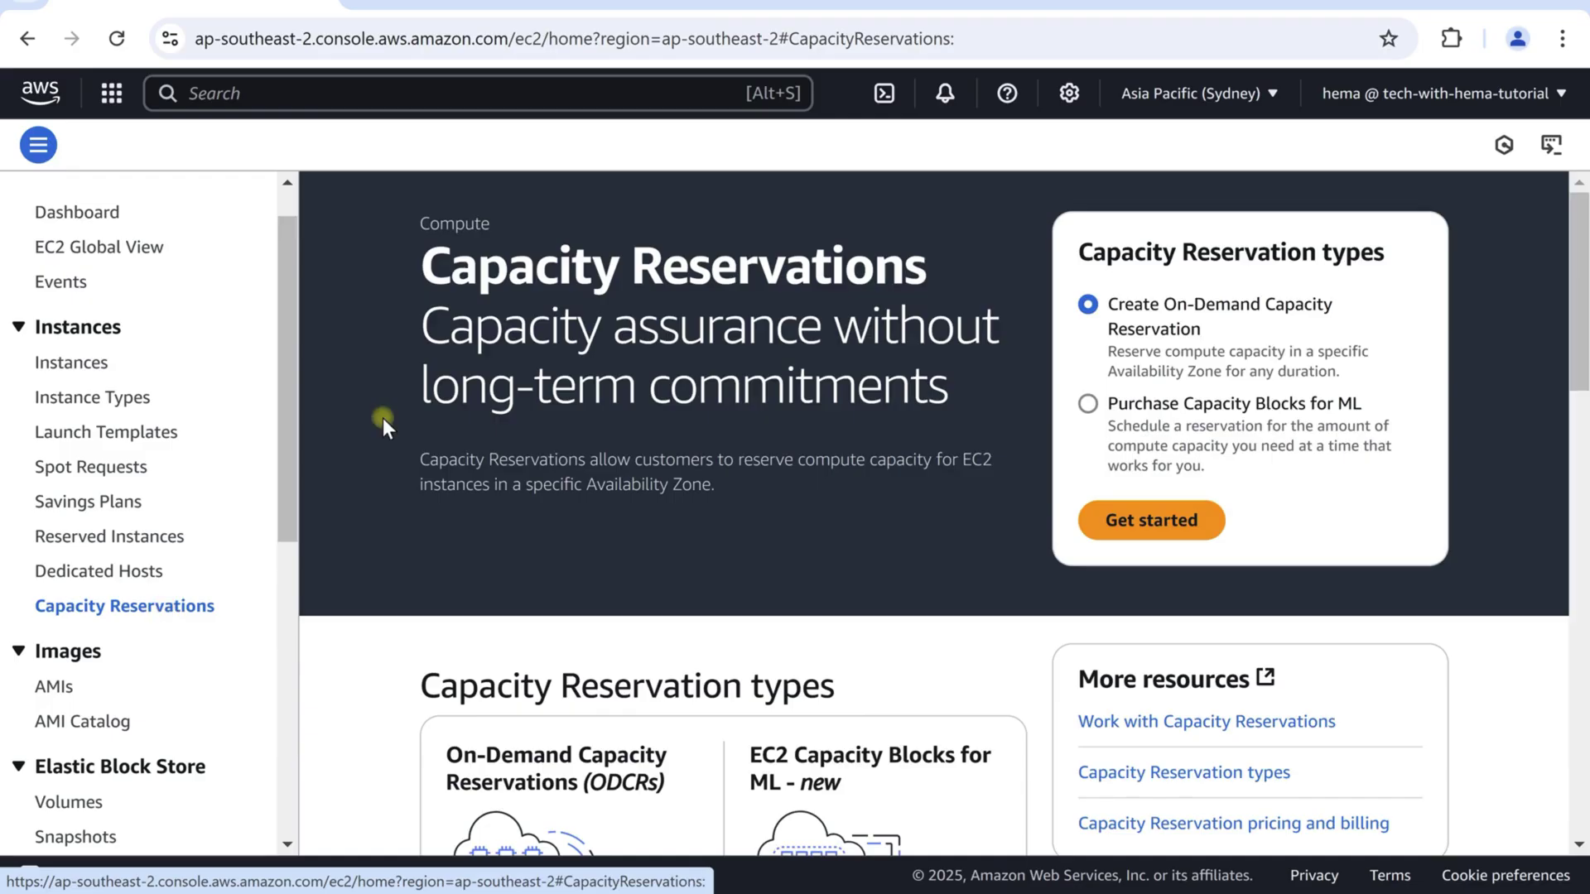
left_click(1151, 520)
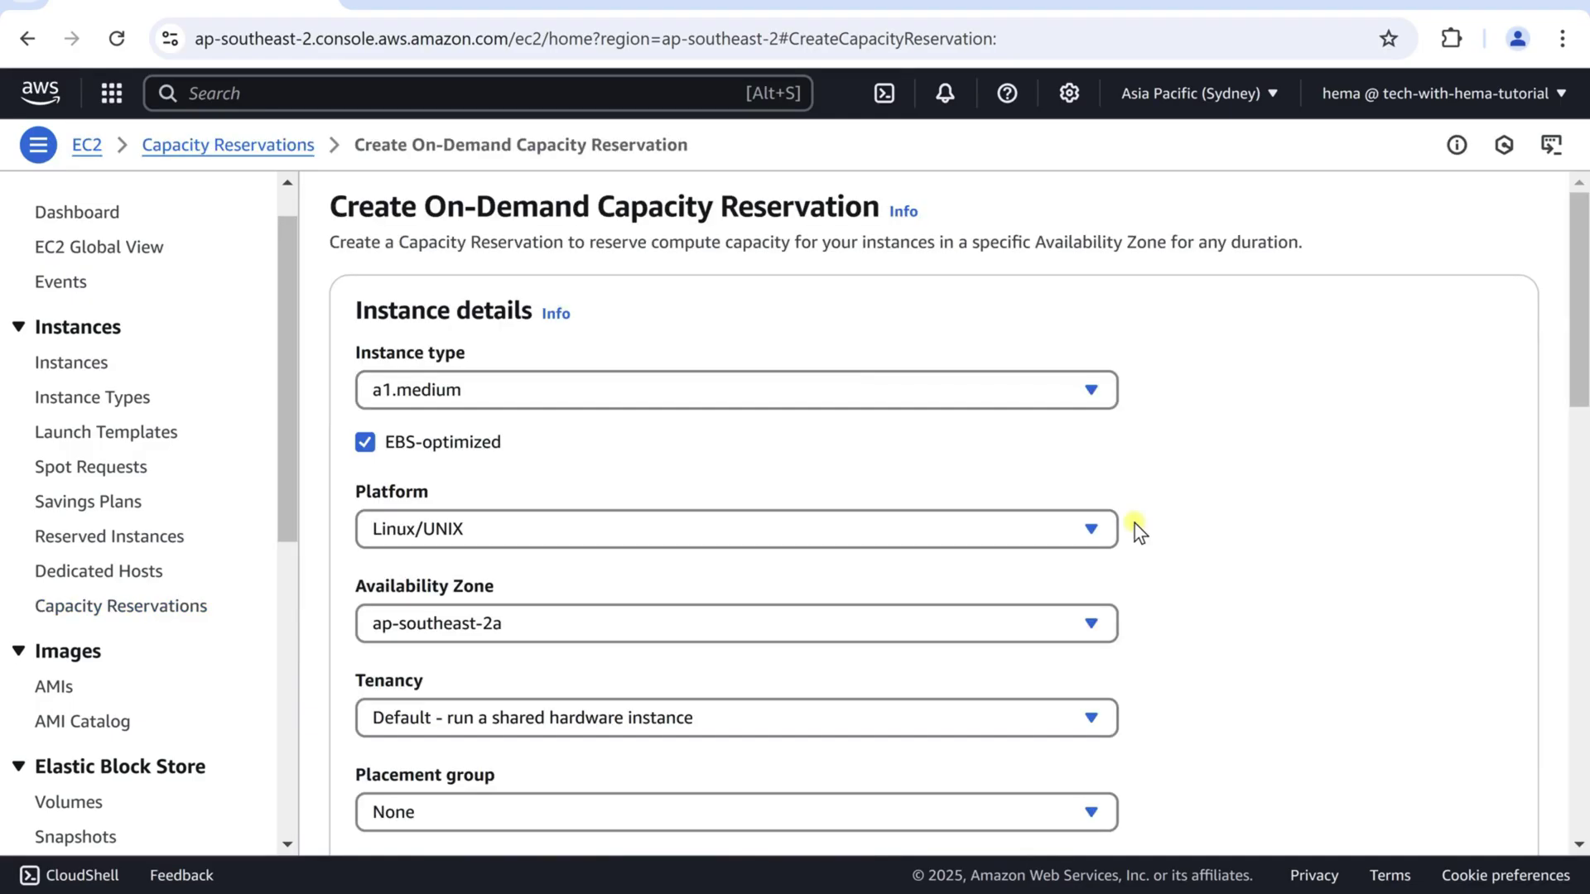
- Review the capacity reservation's instance details, start and end options, and instance eligibility settings
left_click(793, 386)
left_click(1240, 420)
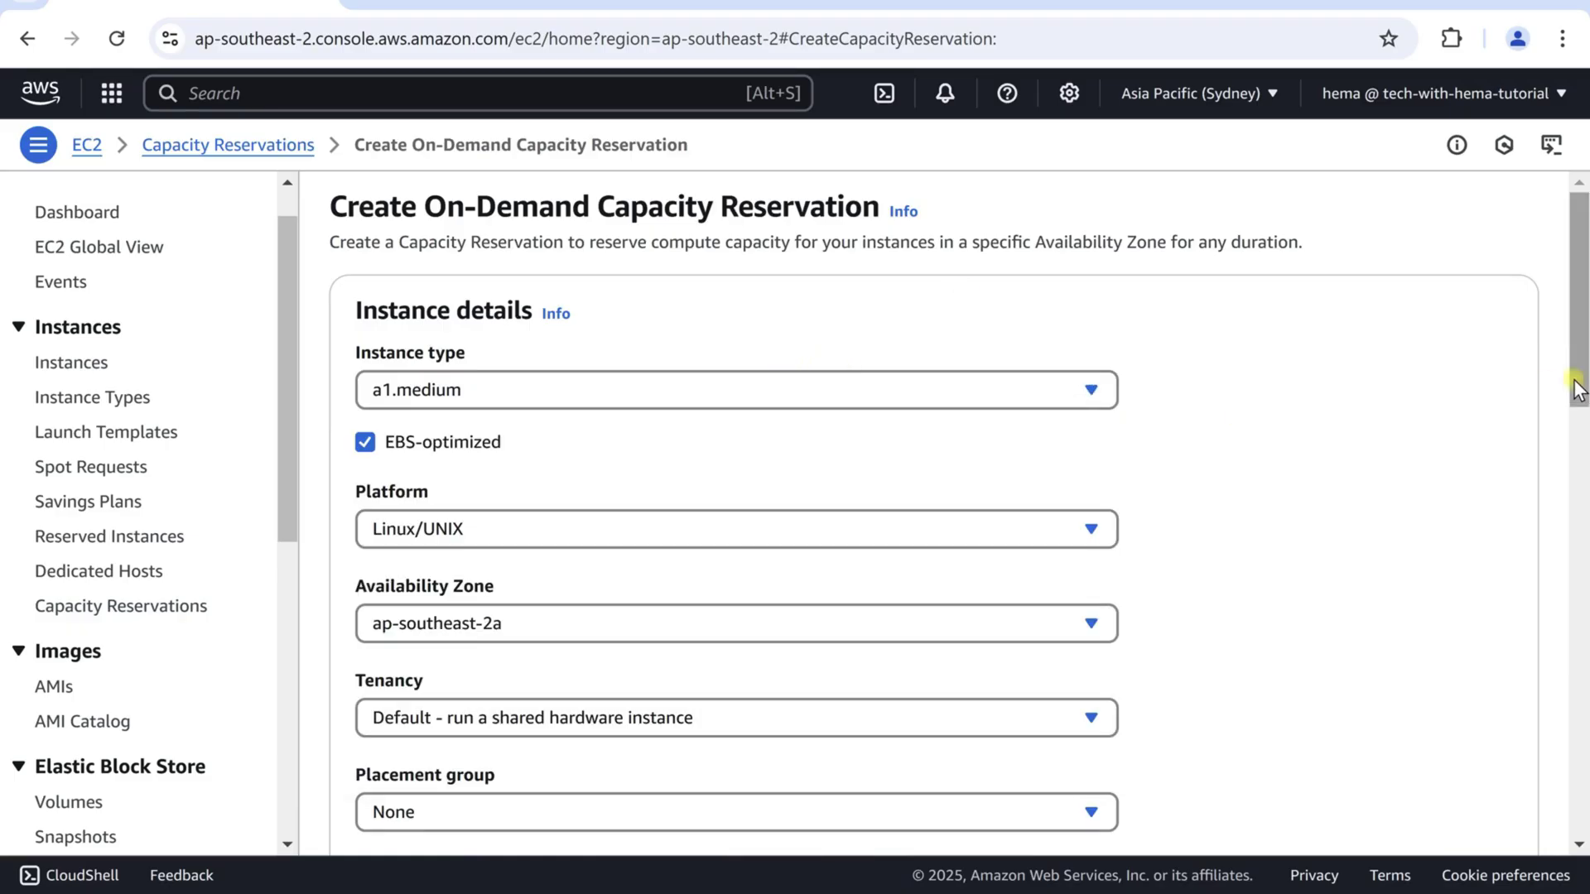
scroll(1557, 418, "down", 2)
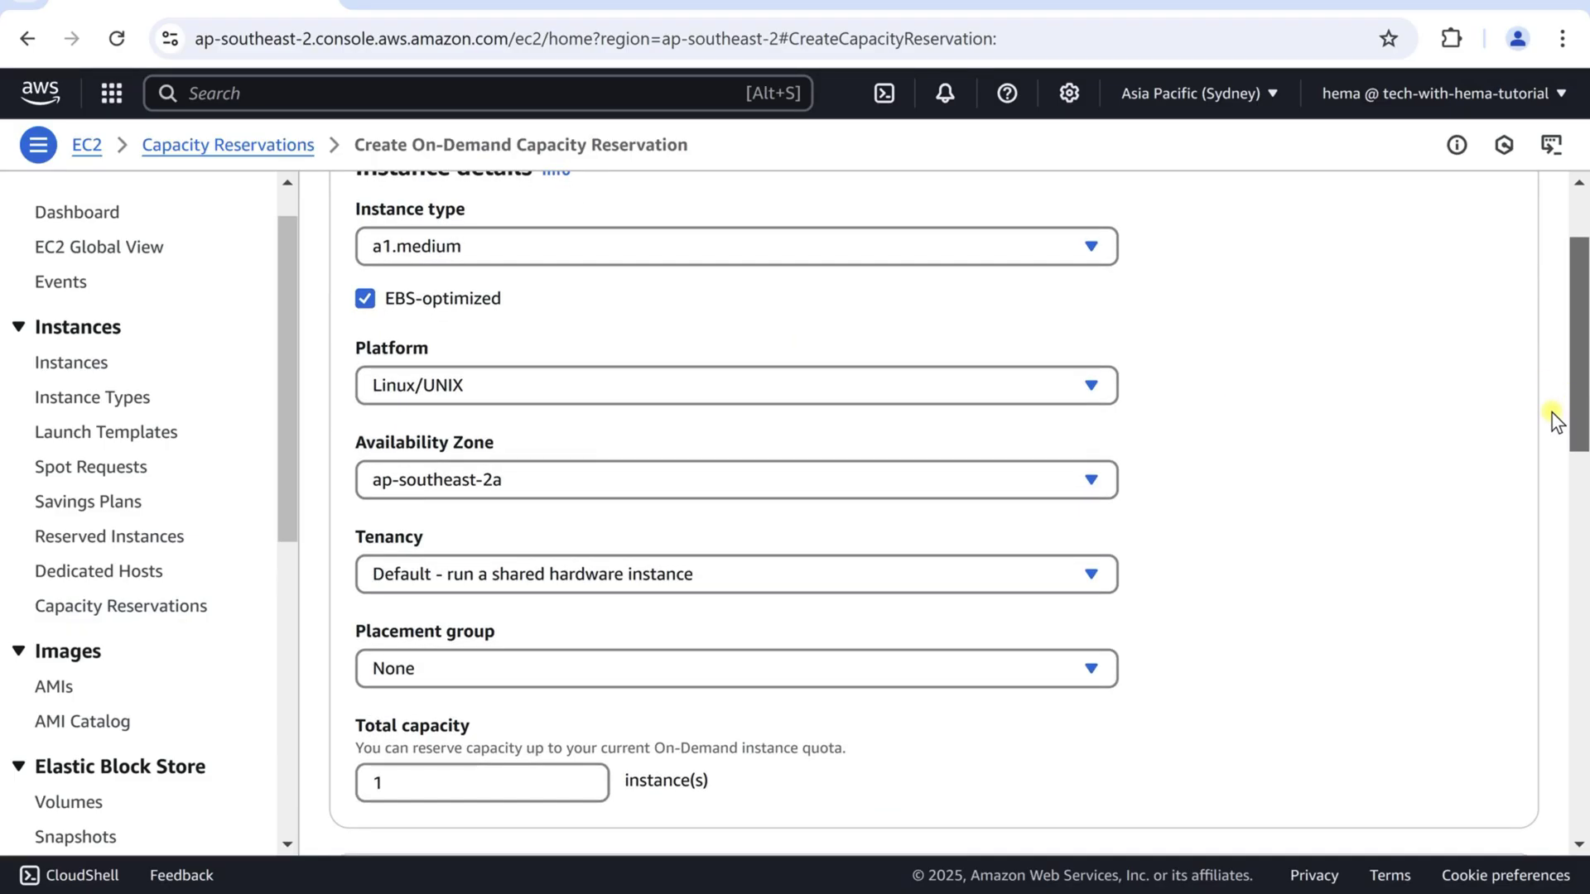
scroll(1548, 429, "down", 6)
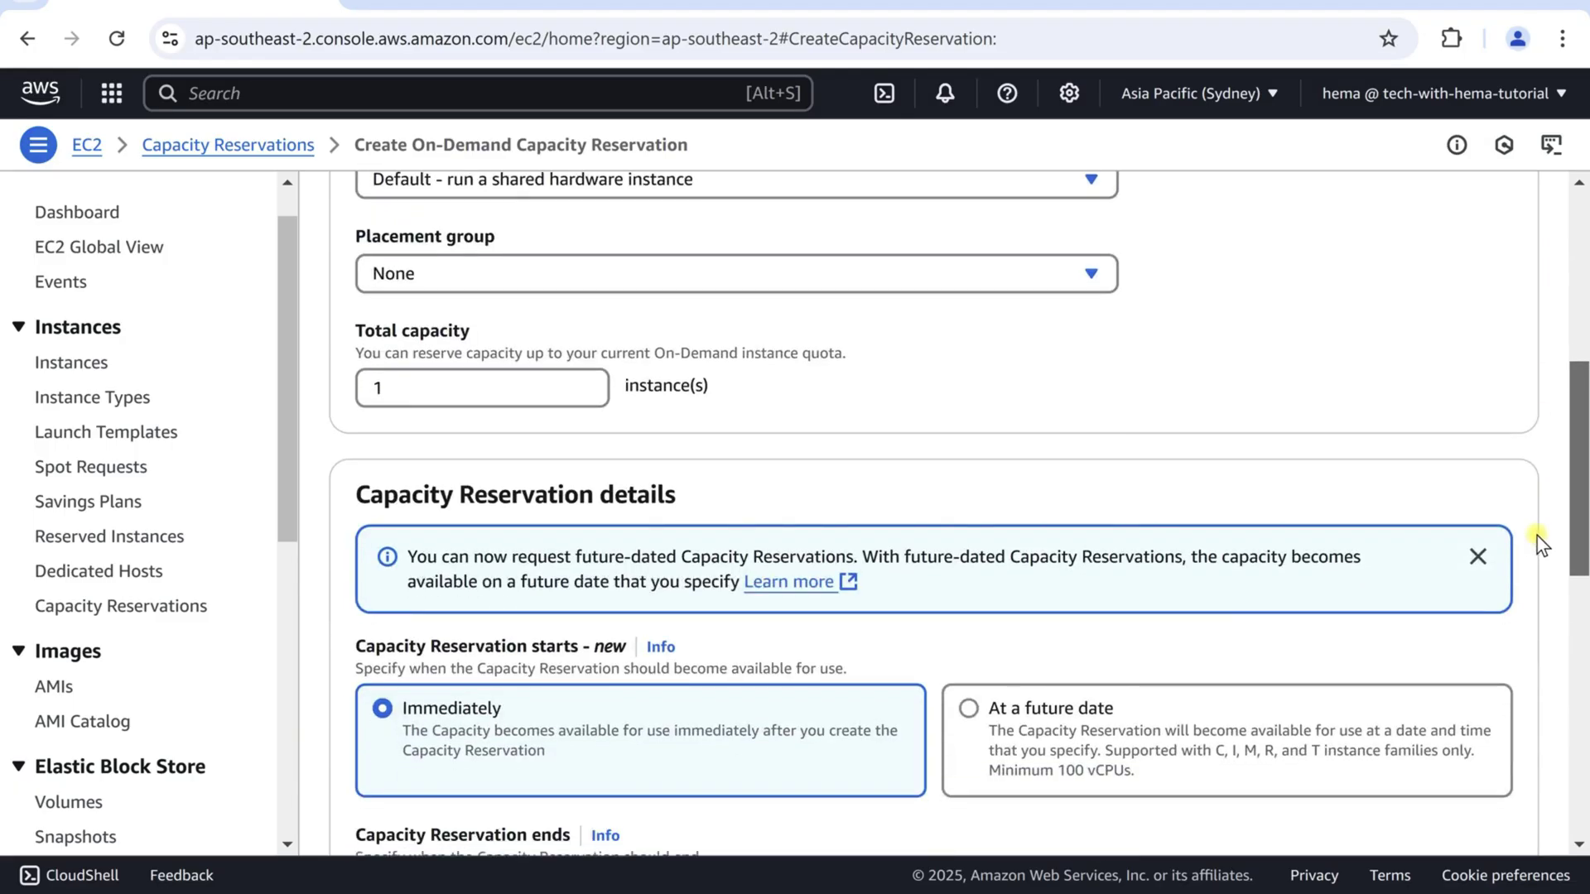
scroll(1532, 576, "down", 5)
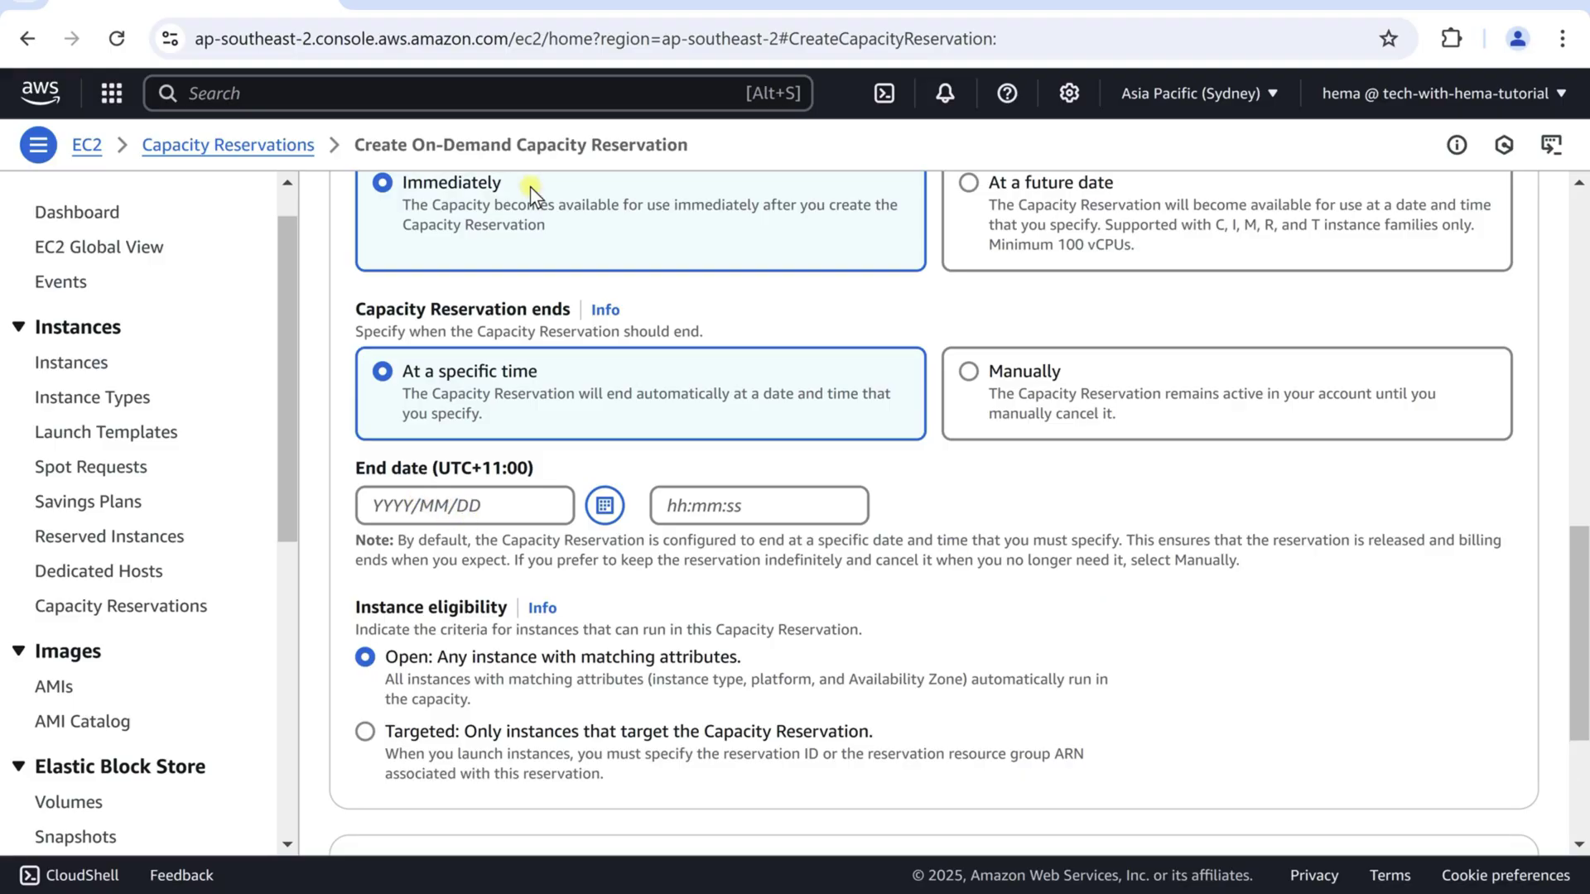
left_click_drag(1572, 638, 1582, 174)
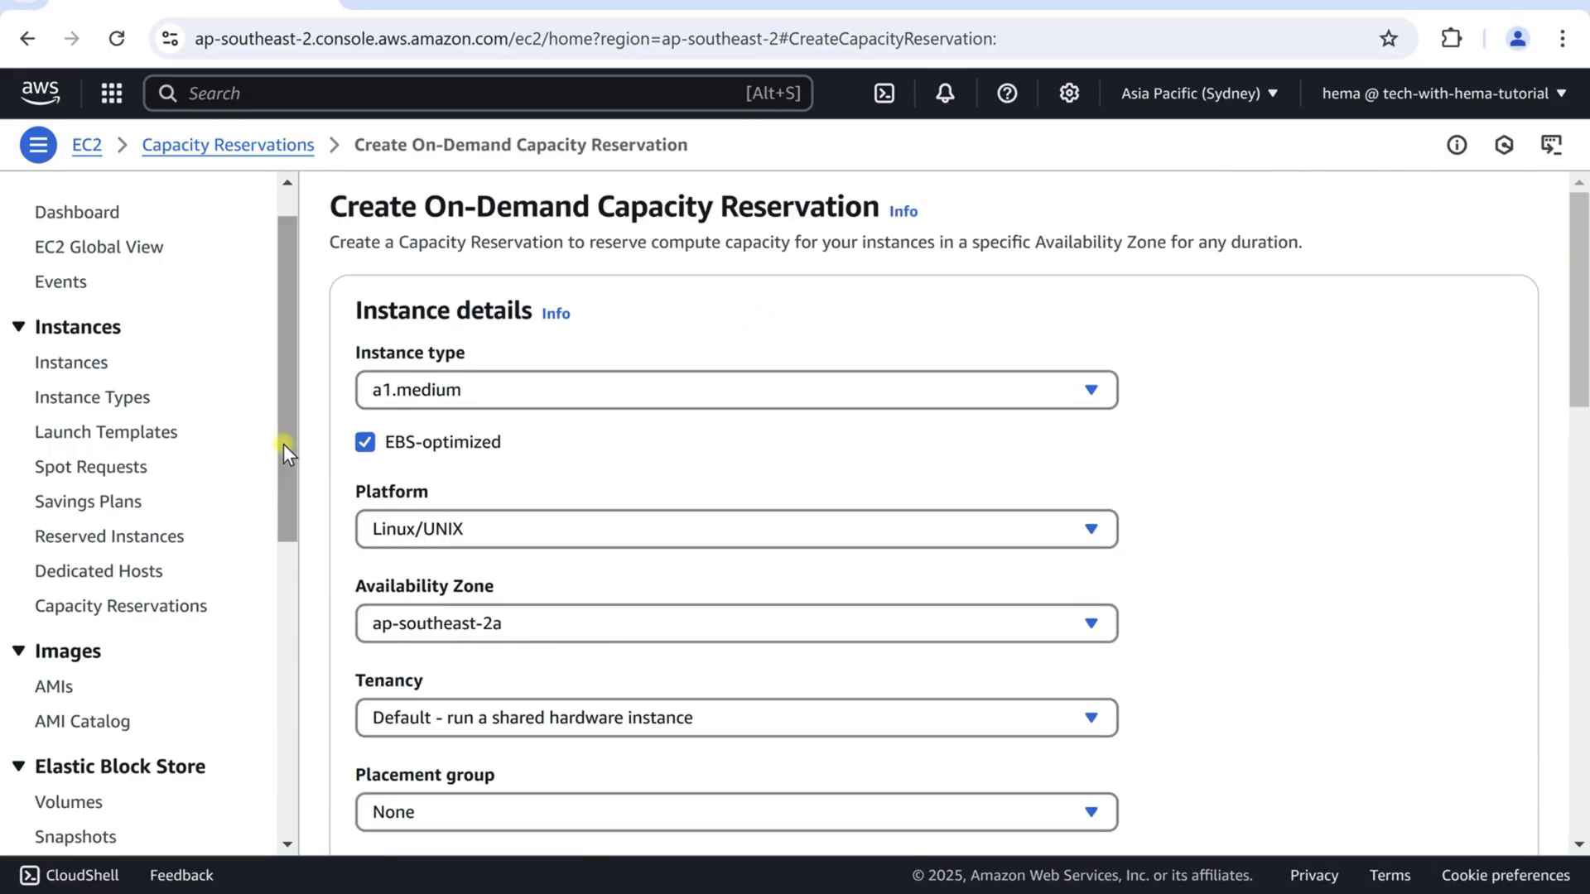
- Open the Create Spot Fleet Request form from the Spot Requests page and look over its launch parameters
left_click(89, 471)
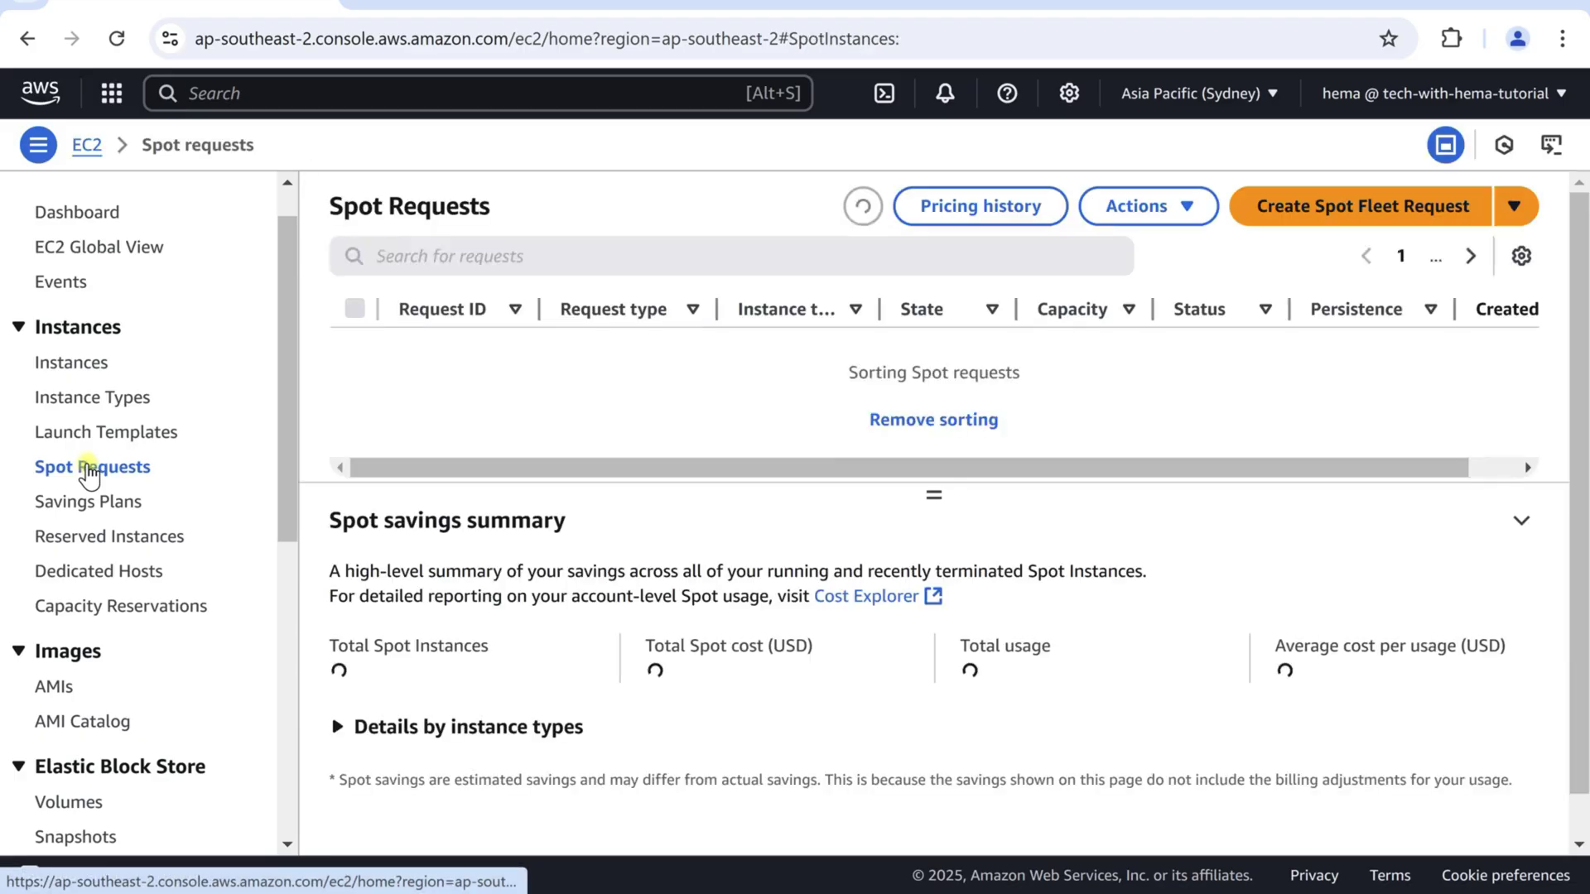
left_click(1374, 209)
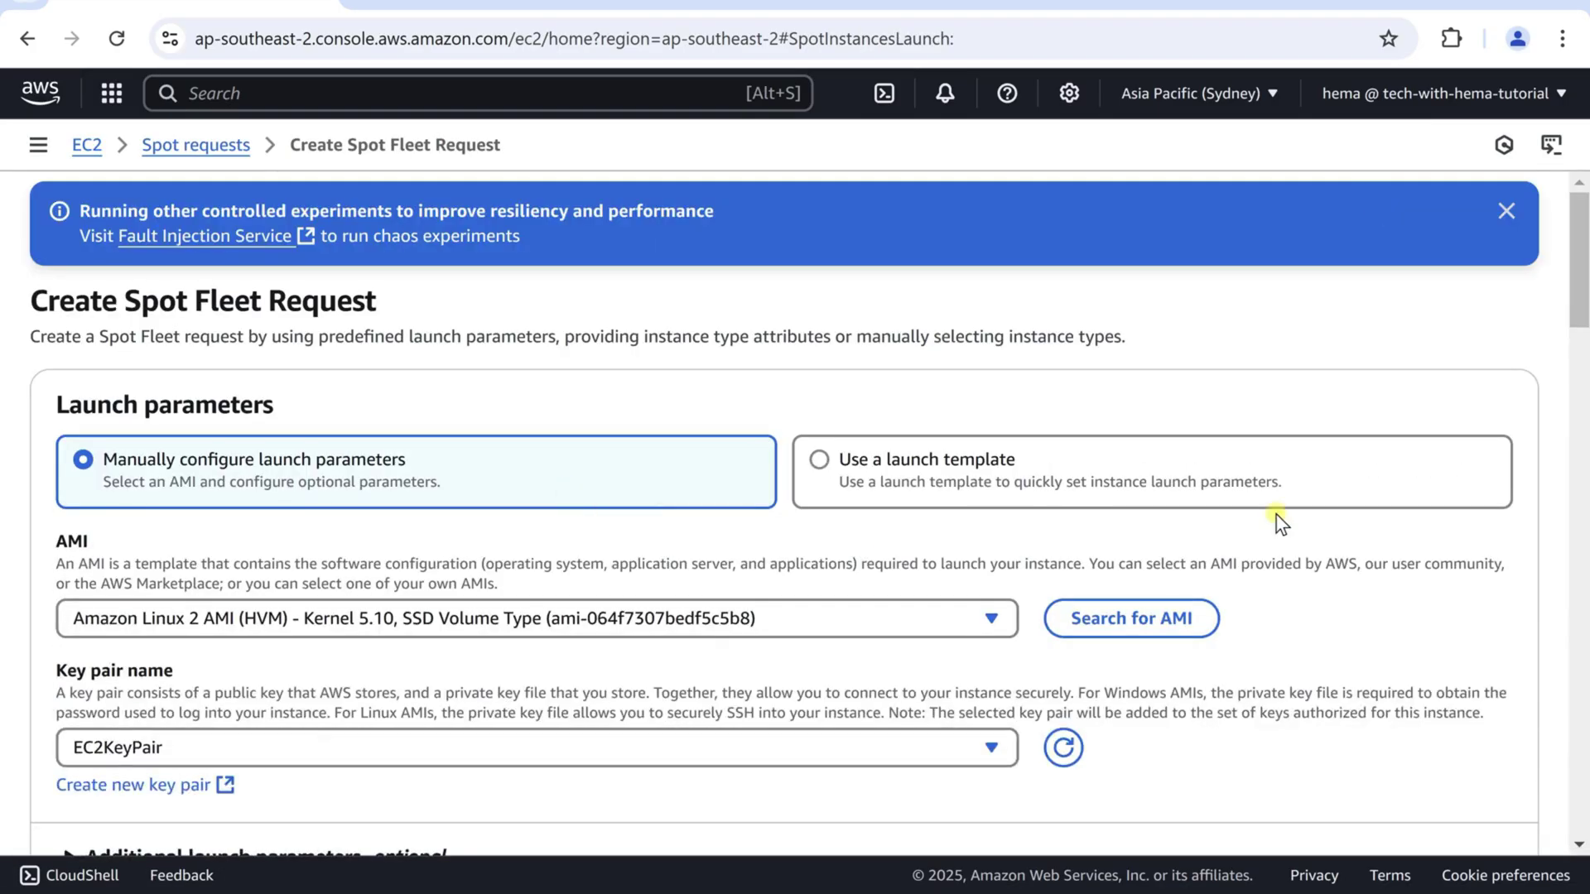
left_click_drag(1577, 264, 1563, 295)
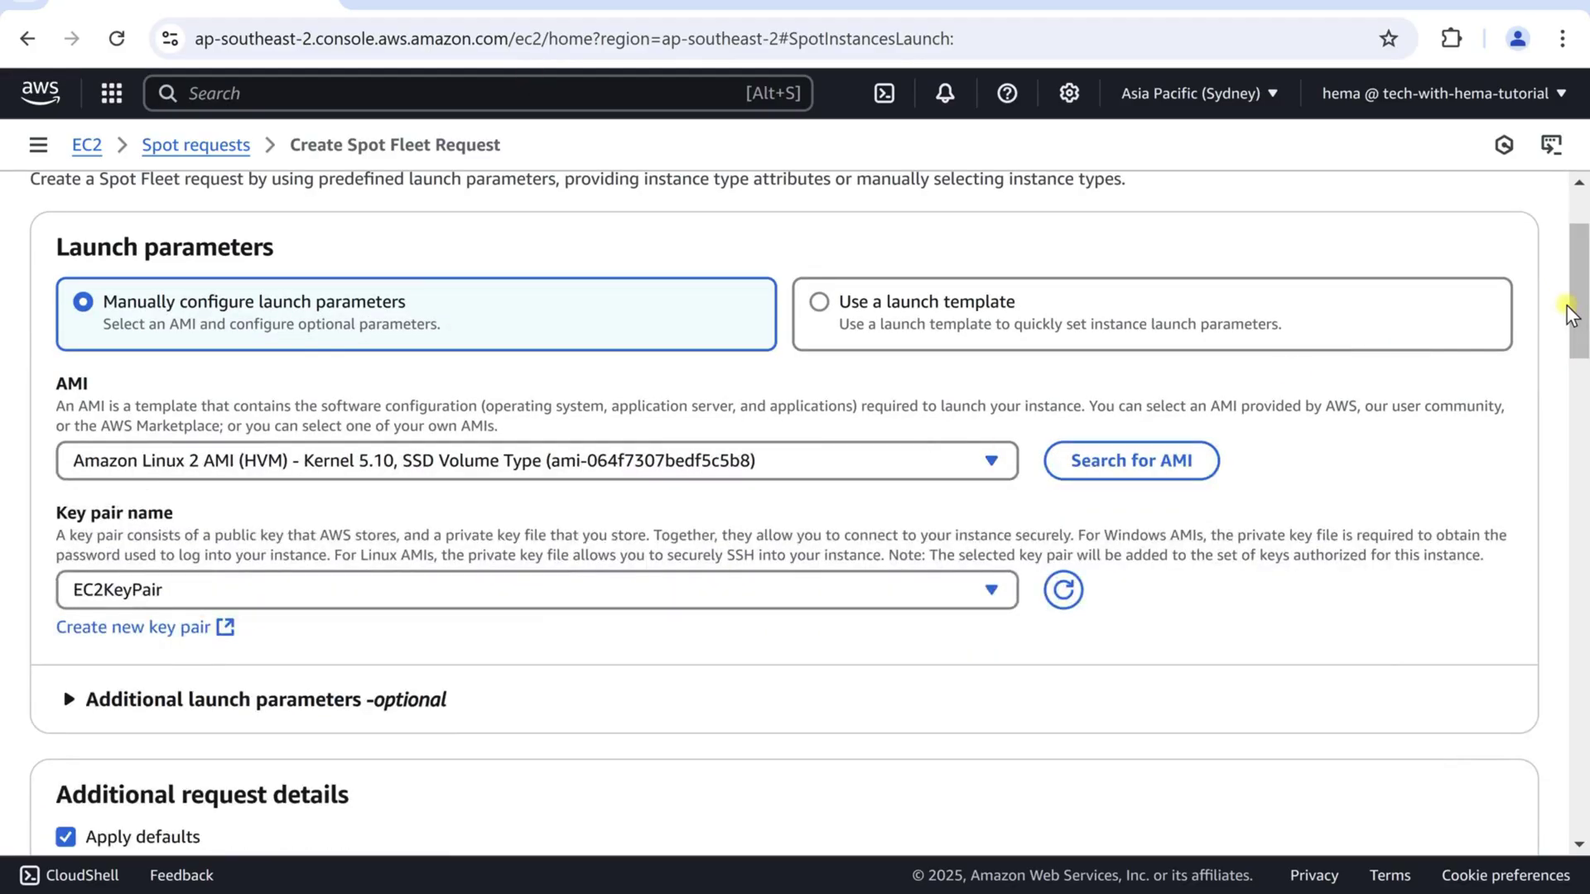
- Set the required instance attributes to 1–3 vCPUs and 8–64 GiB of memory
left_click_drag(1577, 306, 1529, 650)
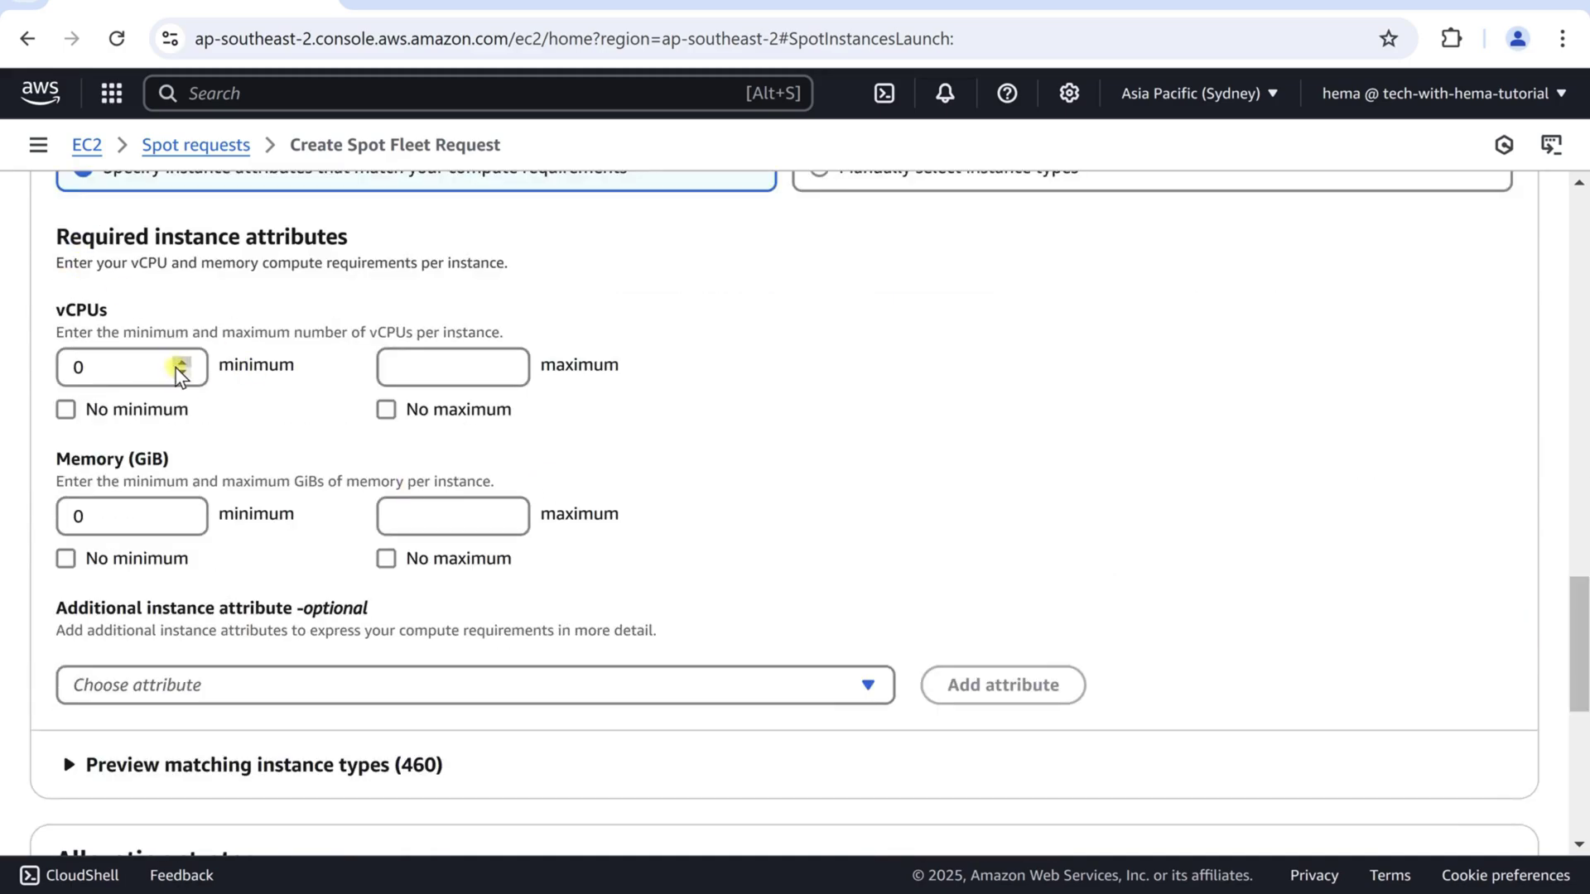
left_click(120, 360)
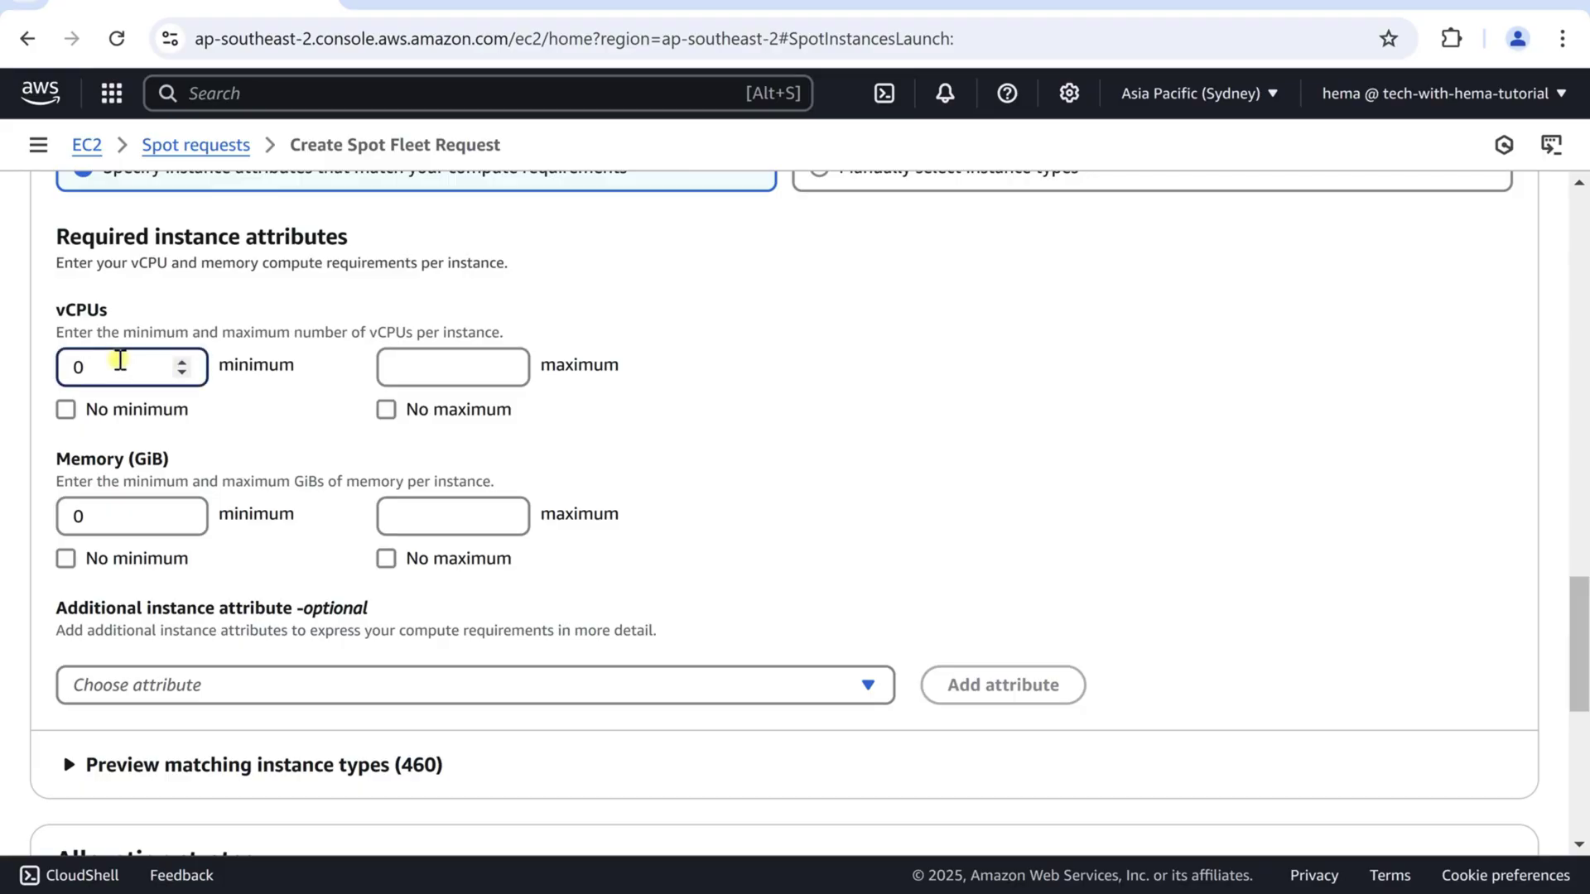
left_click(449, 355)
type("3")
left_click(128, 528)
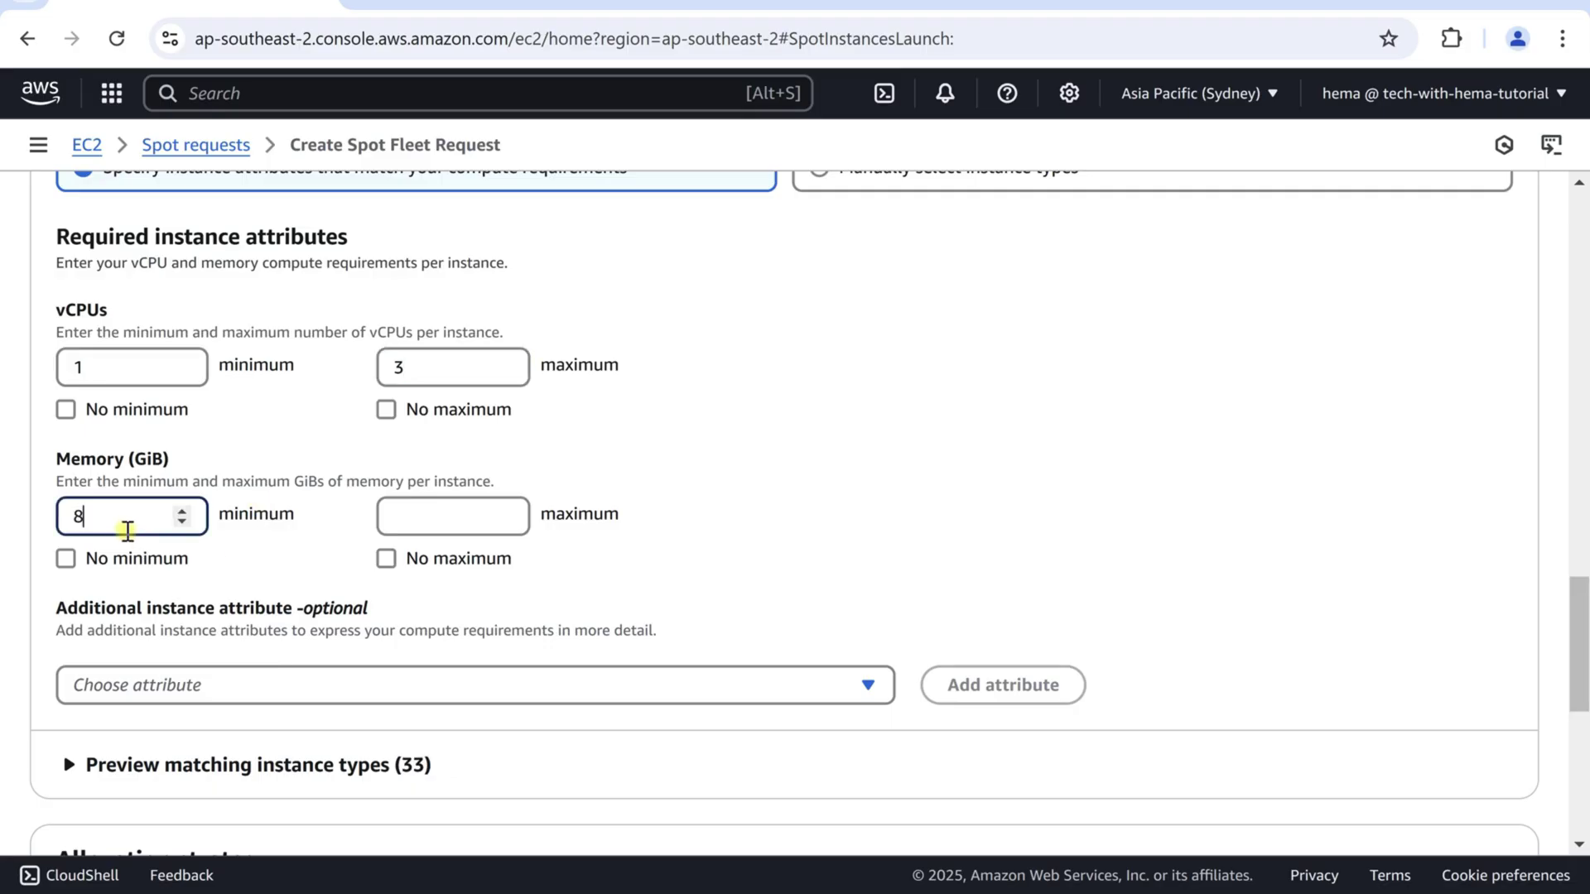
left_click(412, 524)
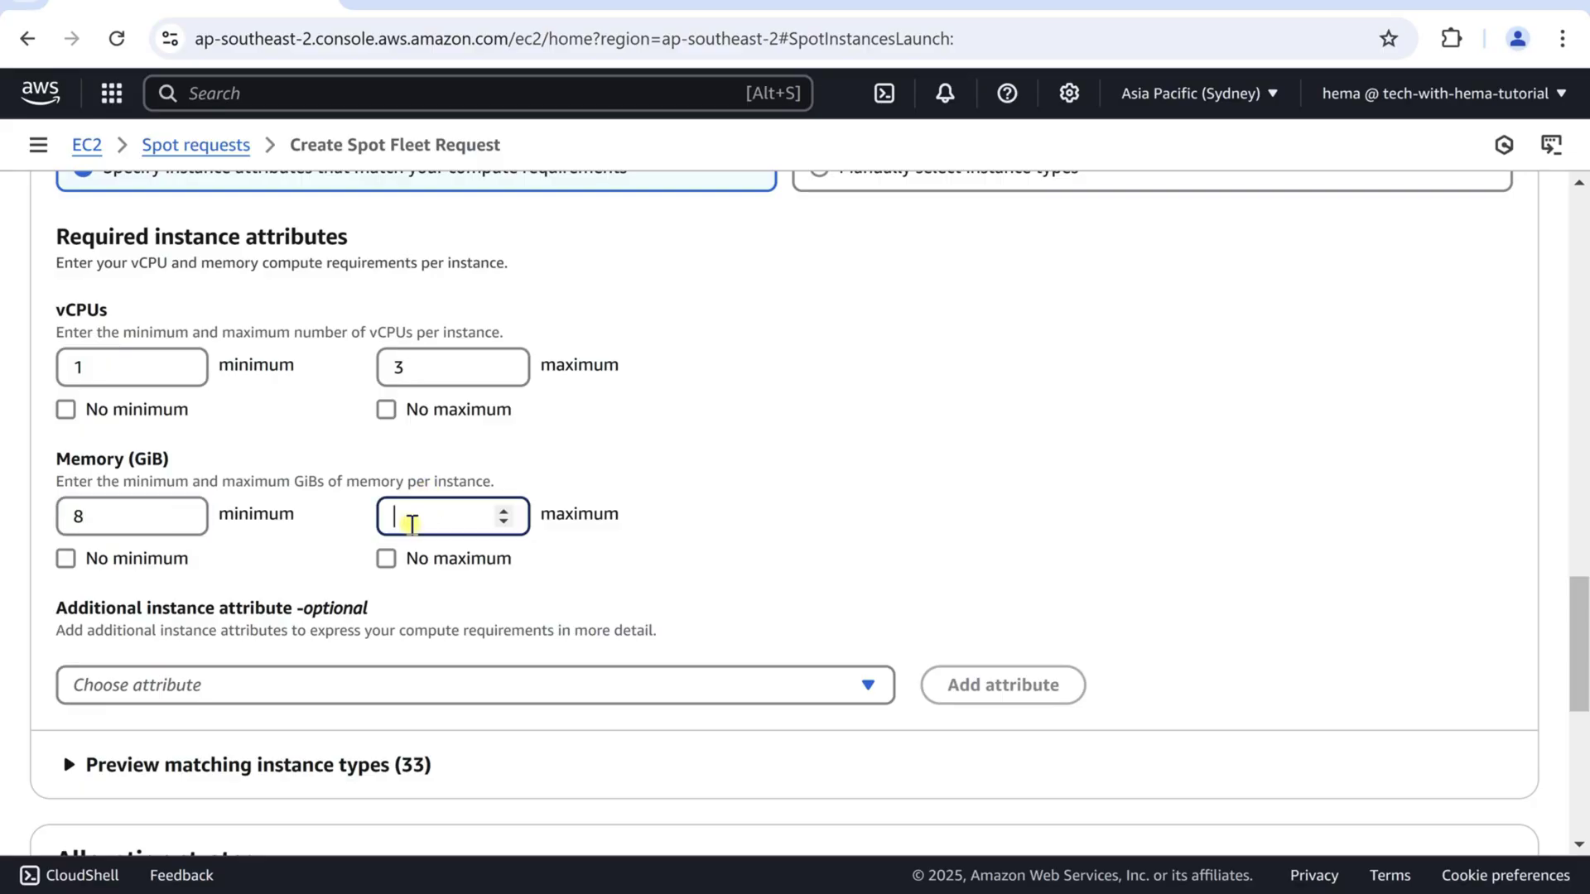
type("64")
left_click(1158, 543)
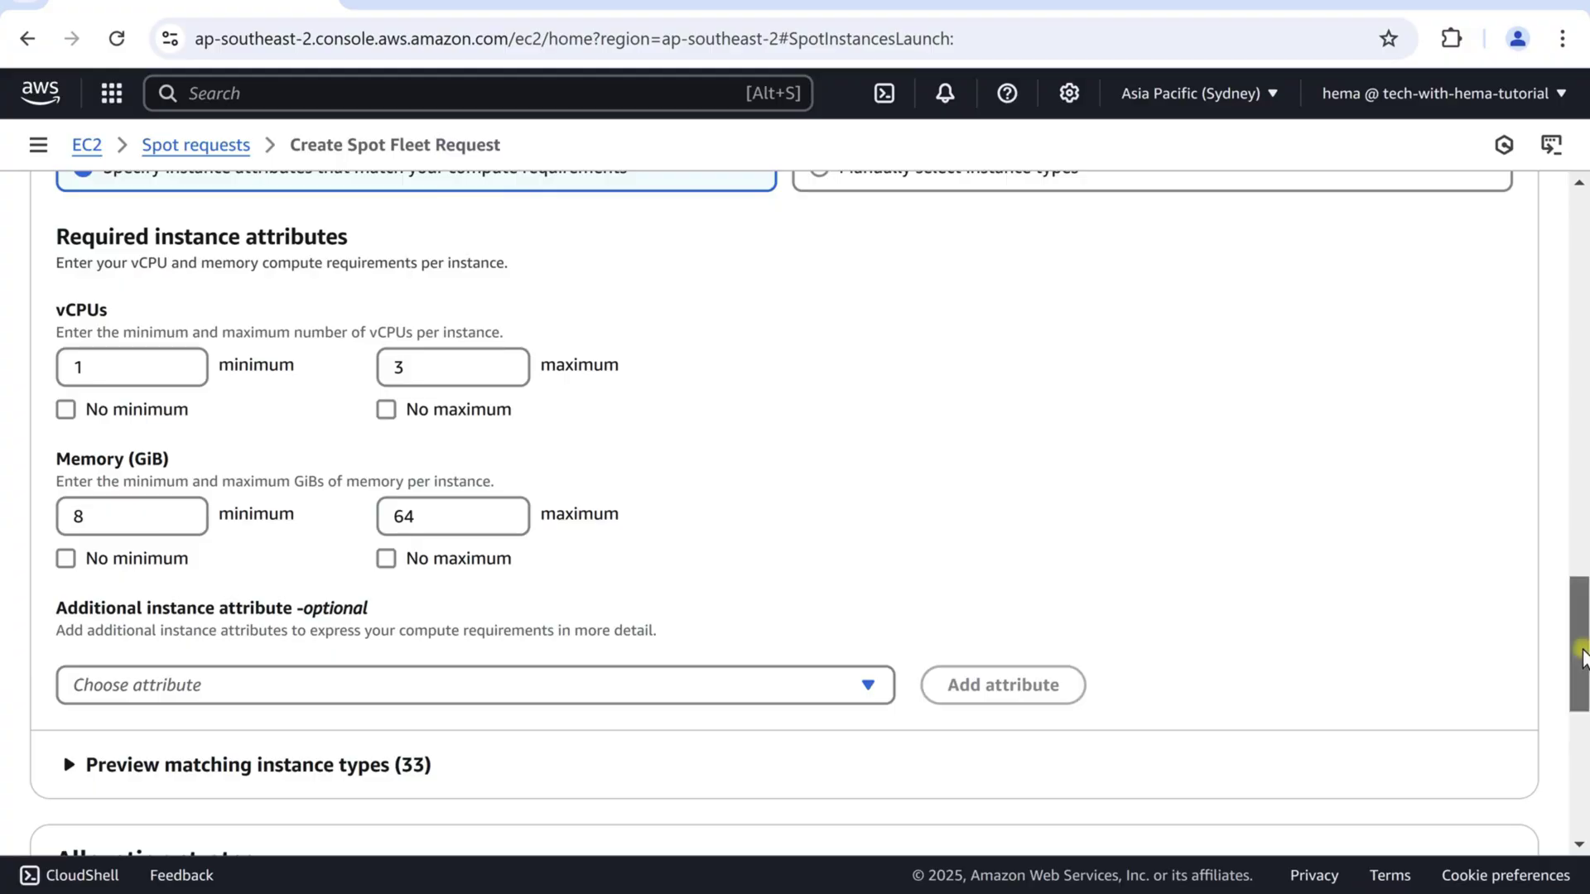
- Expand the preview of matching instance types and look through the list and the allocation strategy options
left_click_drag(1581, 658, 1573, 691)
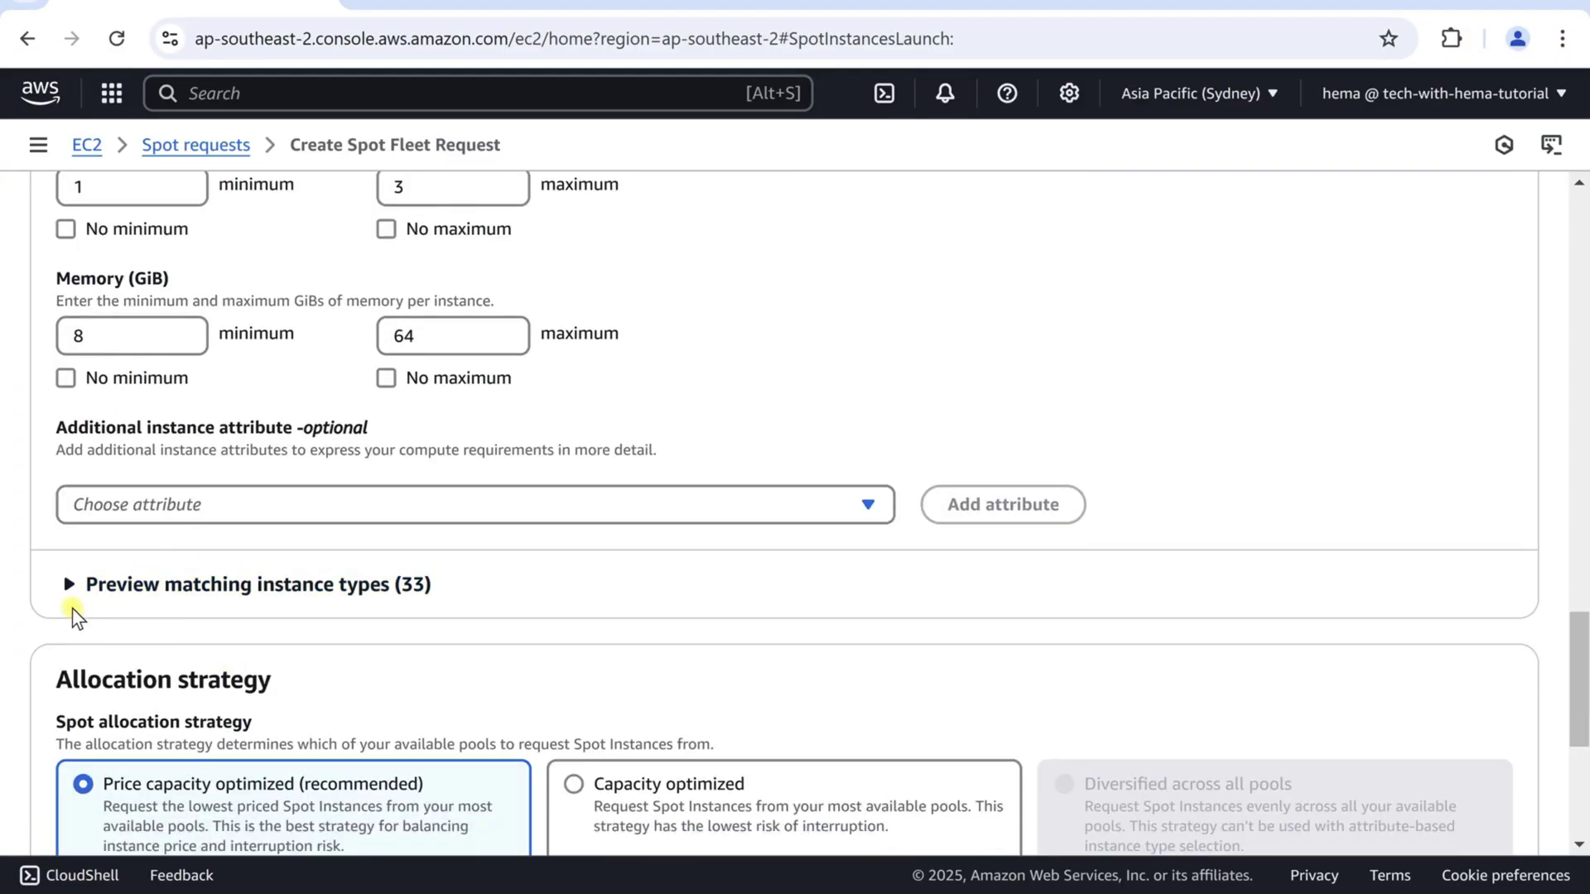
left_click(69, 586)
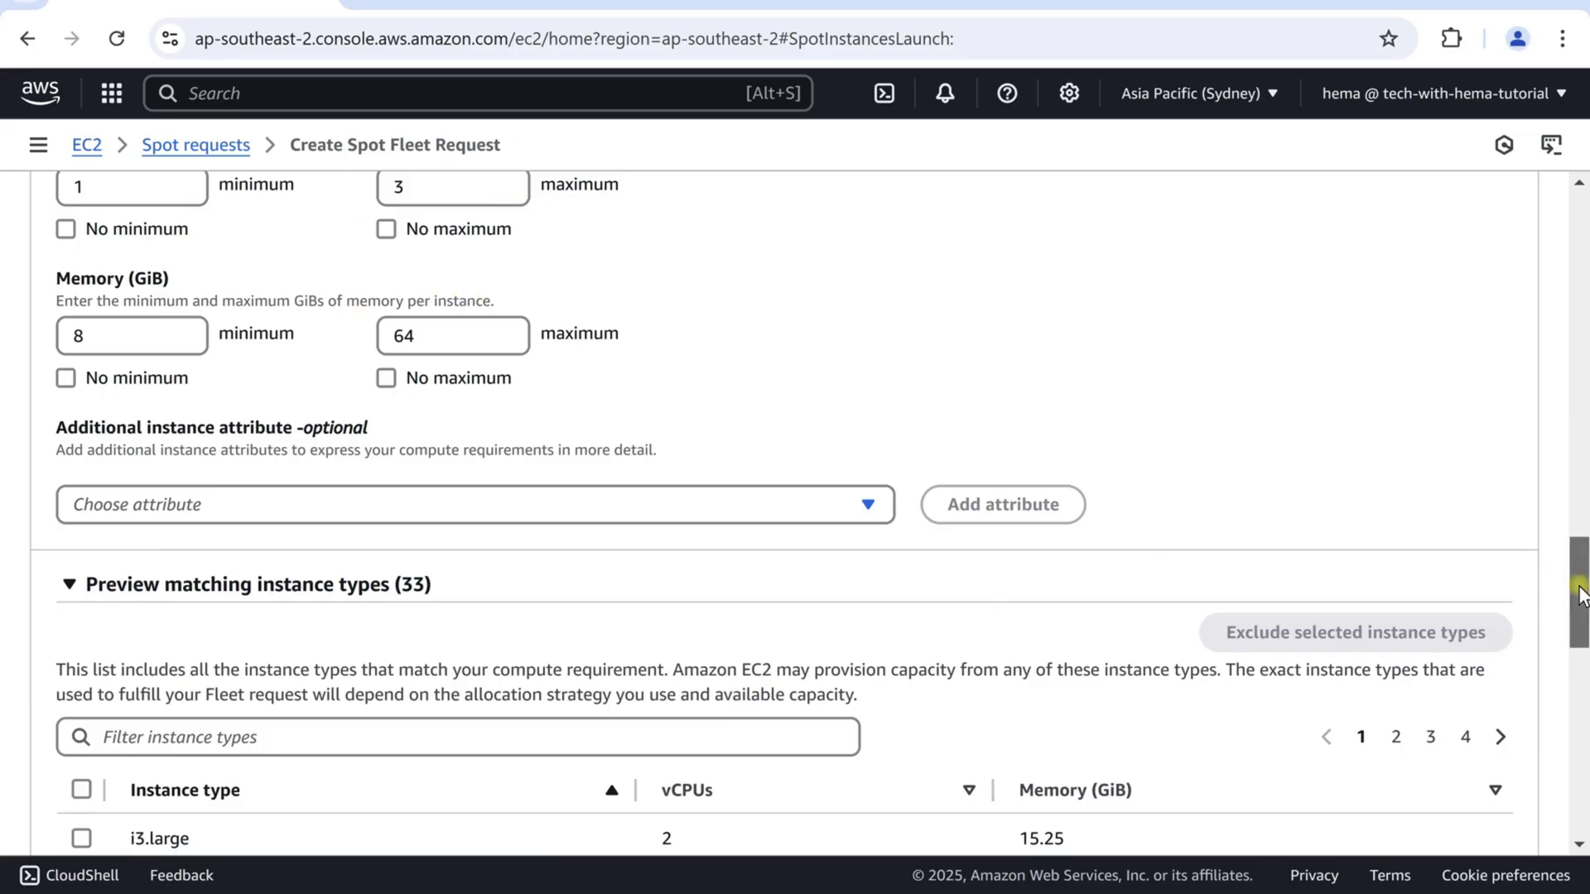
left_click_drag(1577, 609, 1548, 786)
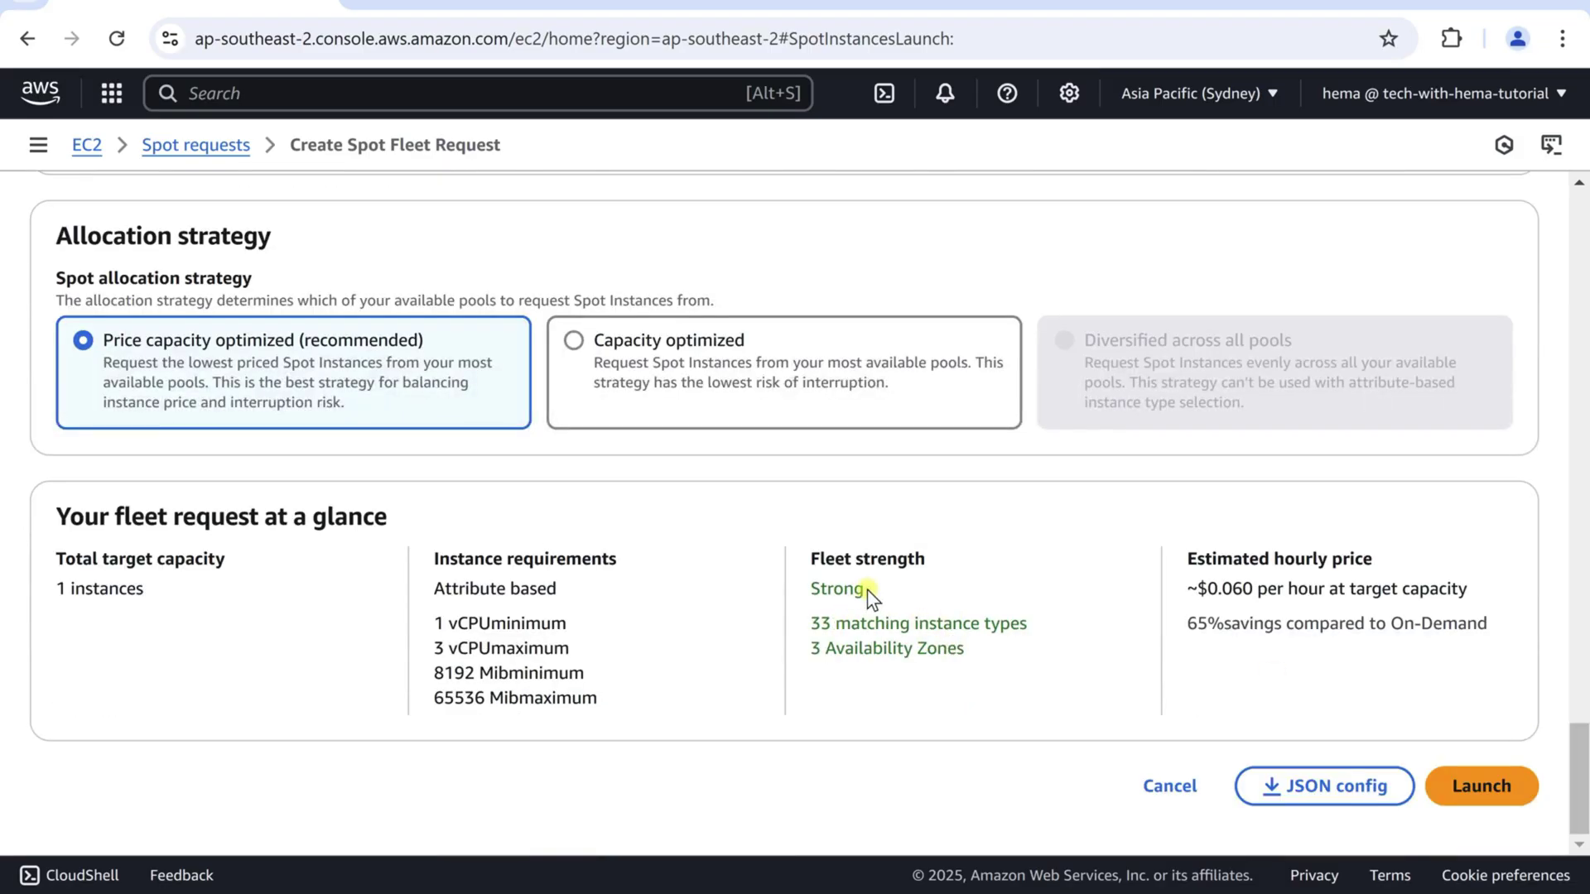
- Review the fleet strength and estimated hourly savings in the fleet request summary, and cancel the Spot Fleet request
left_click_drag(822, 623, 915, 623)
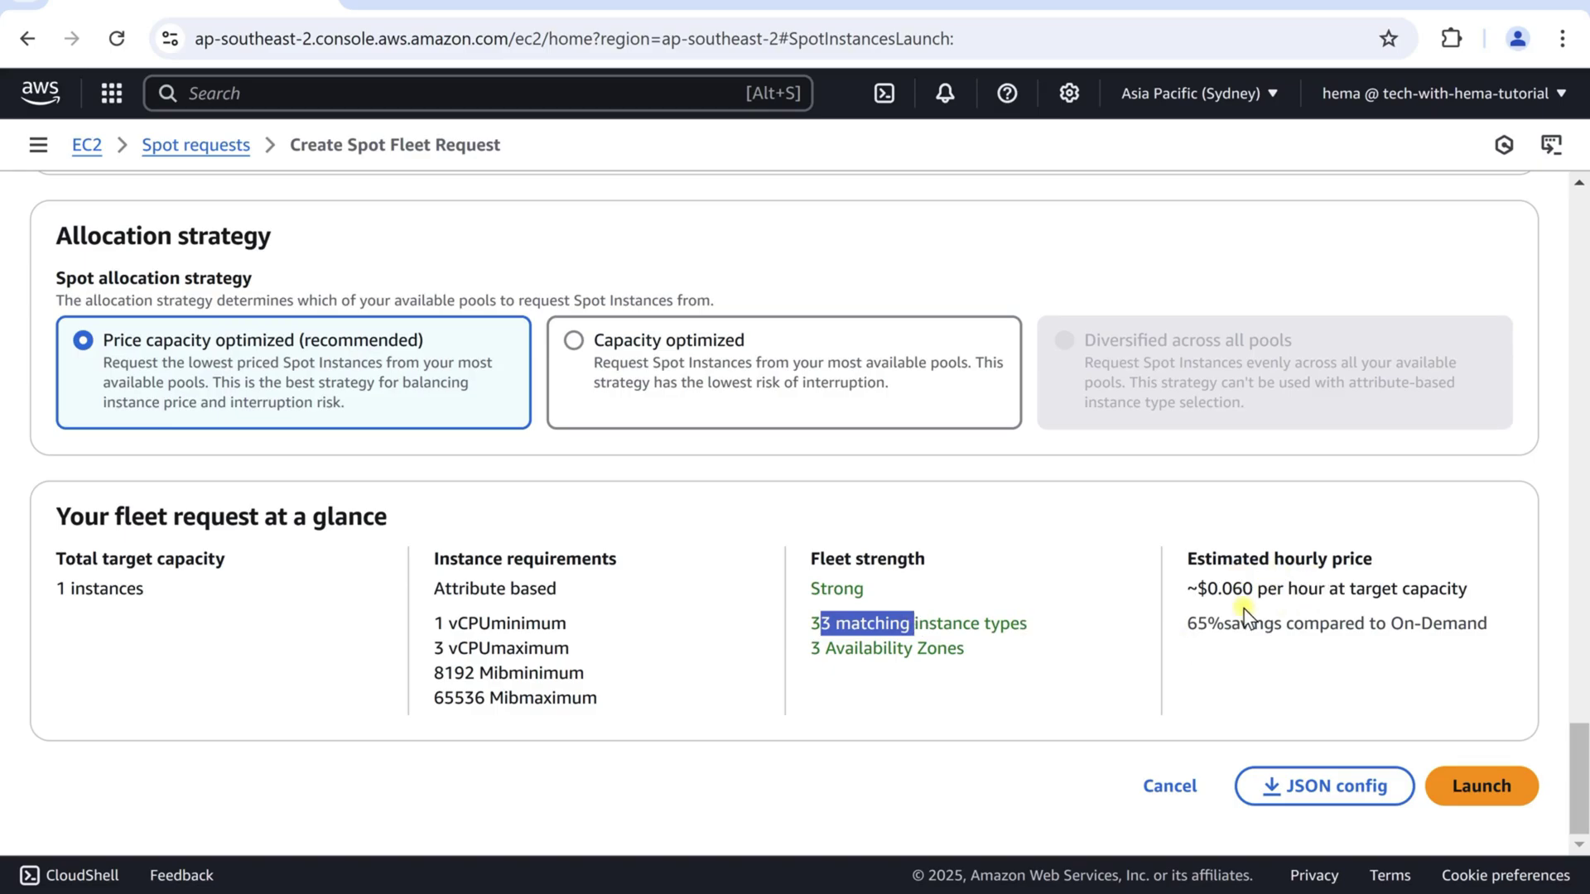
left_click(1190, 626)
left_click_drag(1205, 626, 1283, 634)
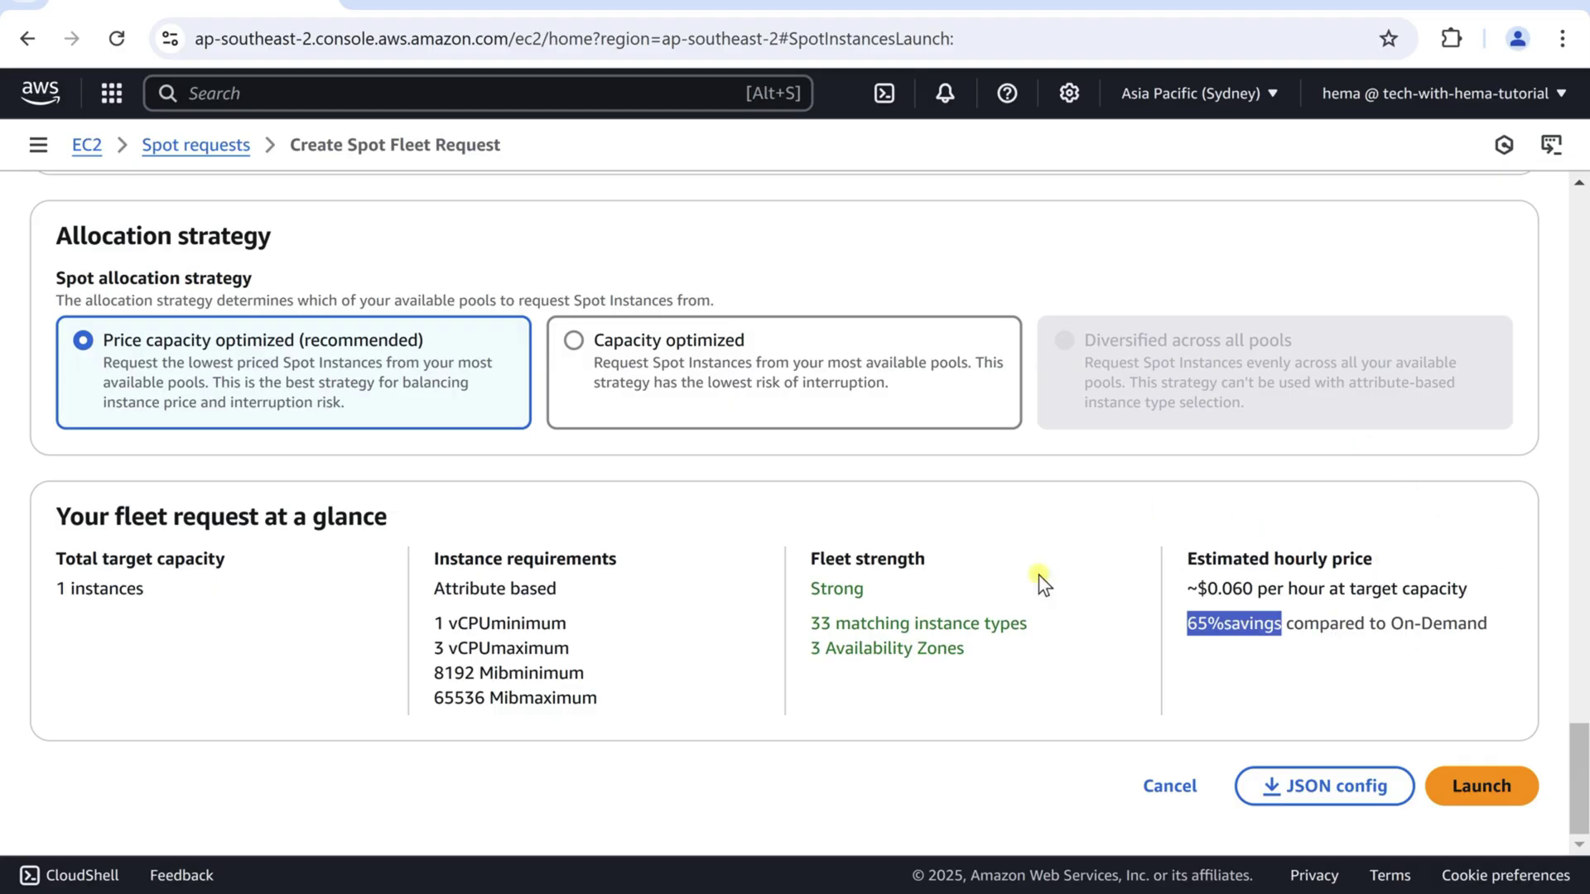
left_click(1156, 788)
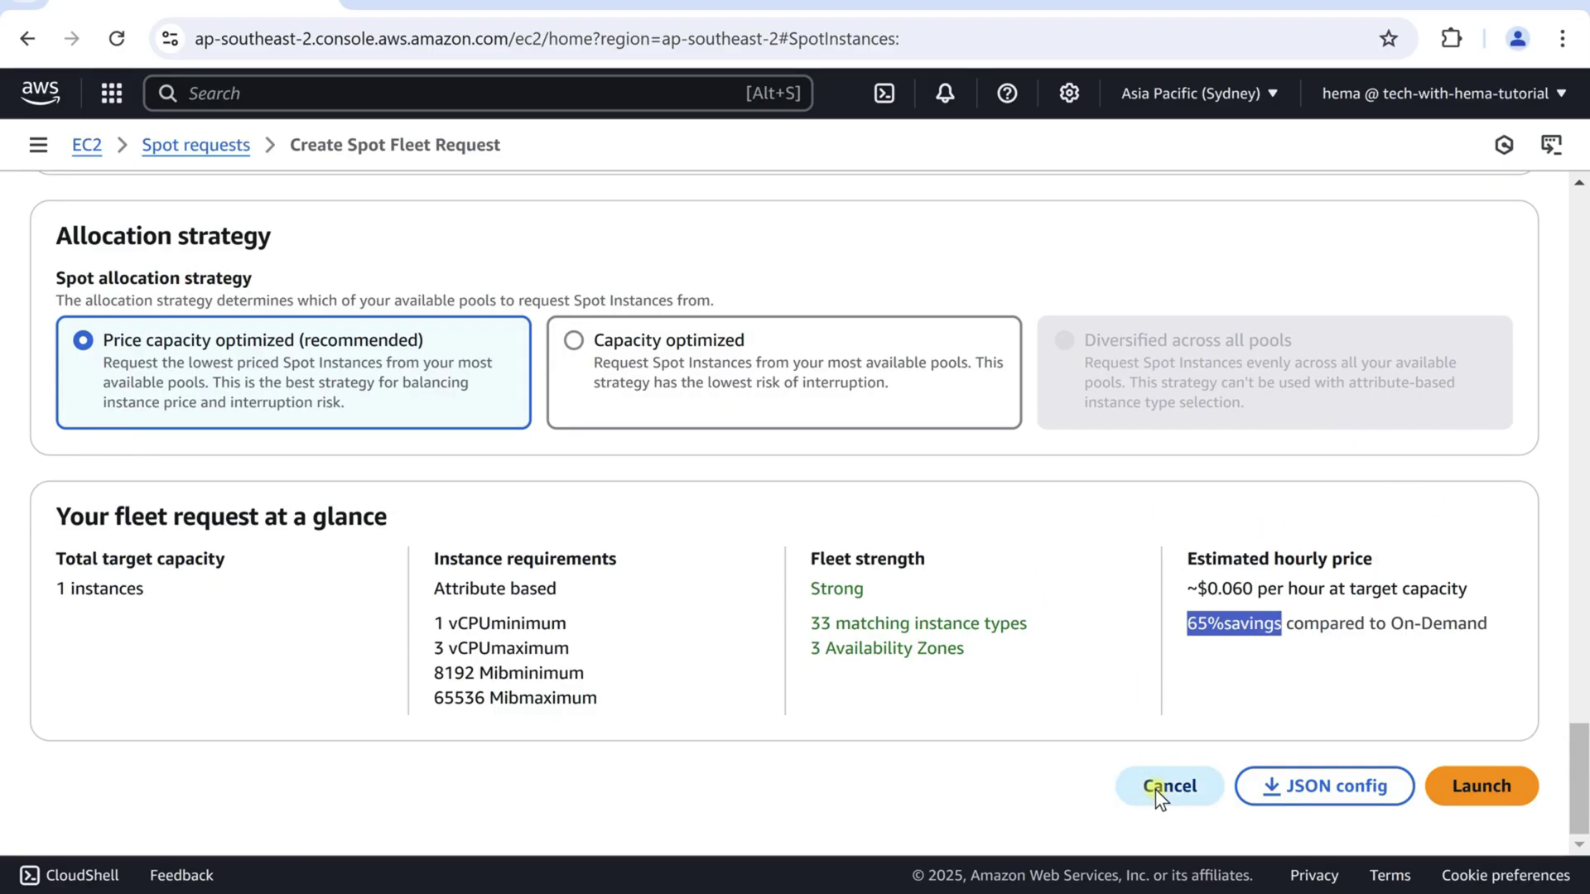